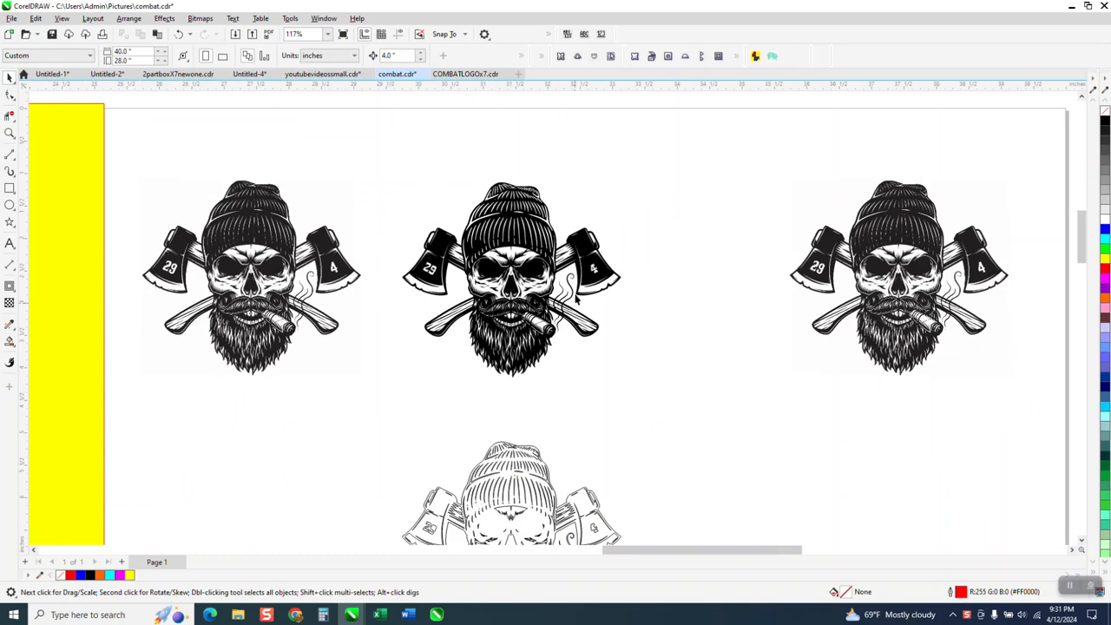
Move the black vector skull from the white page area onto the Combat Veterans reference logo in the middle of the yellow rectangle.
drag(575, 269, 72, 208)
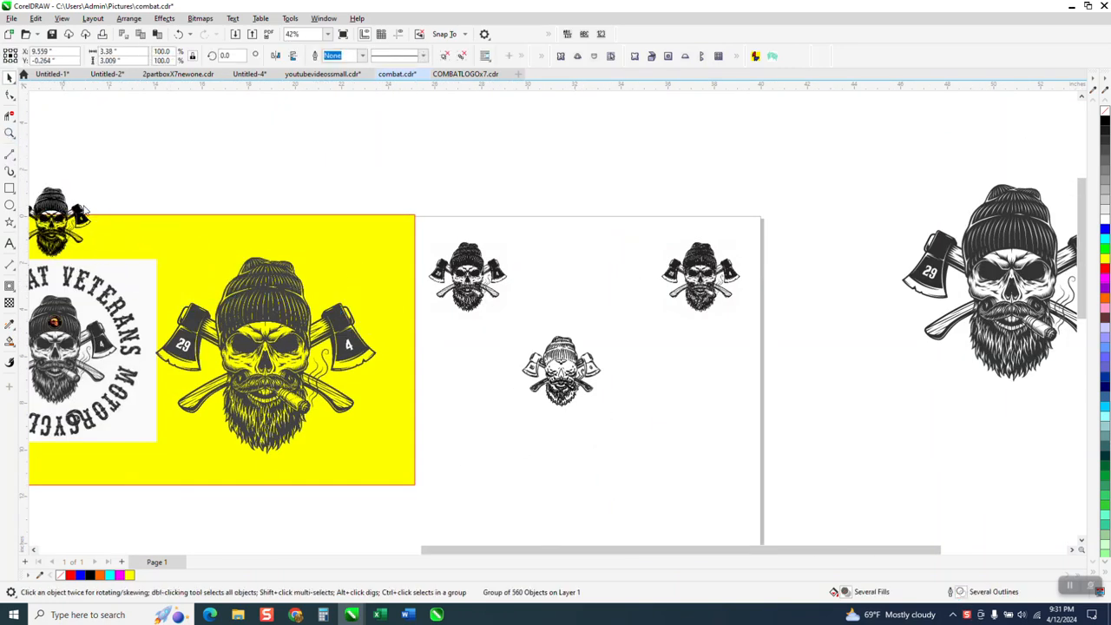
key(z)
scroll(238, 347, down, 2)
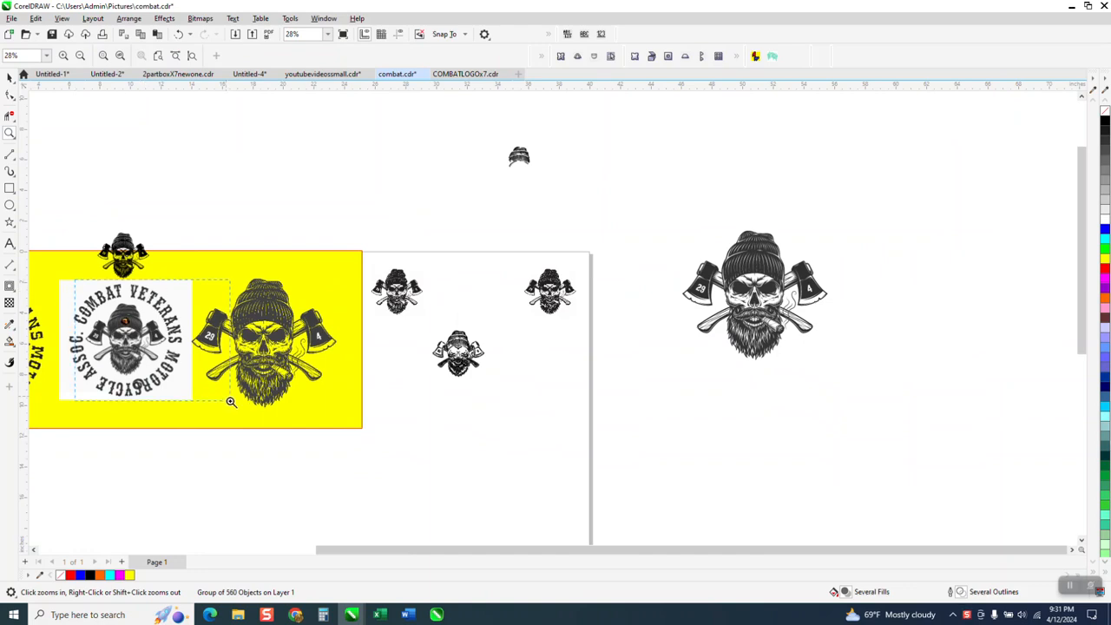
drag(74, 280, 231, 402)
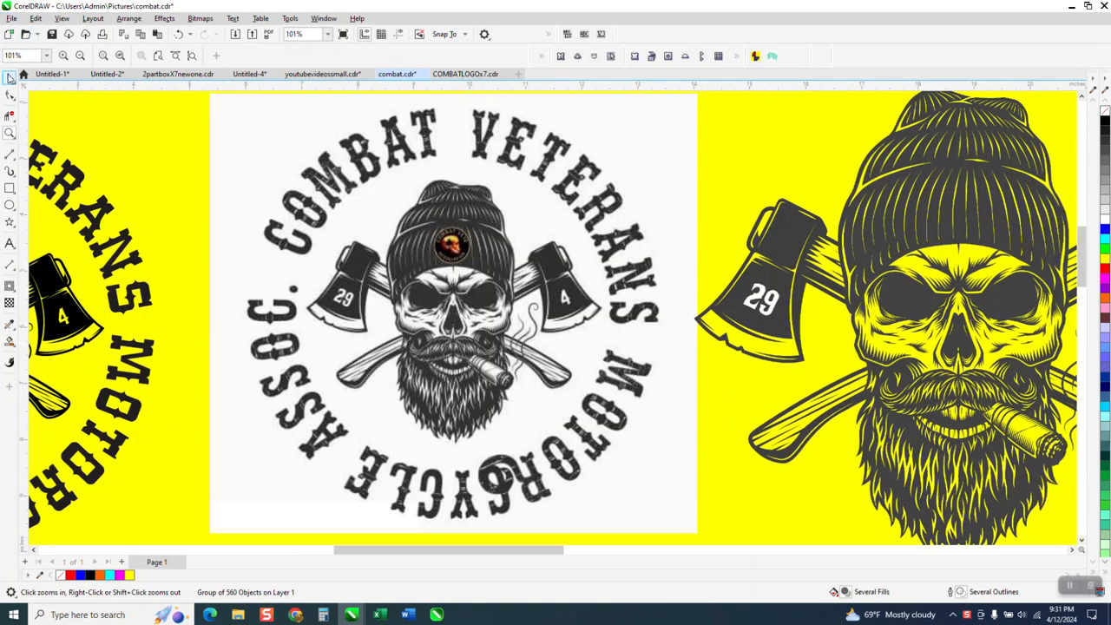
click(10, 77)
scroll(413, 250, down, 4)
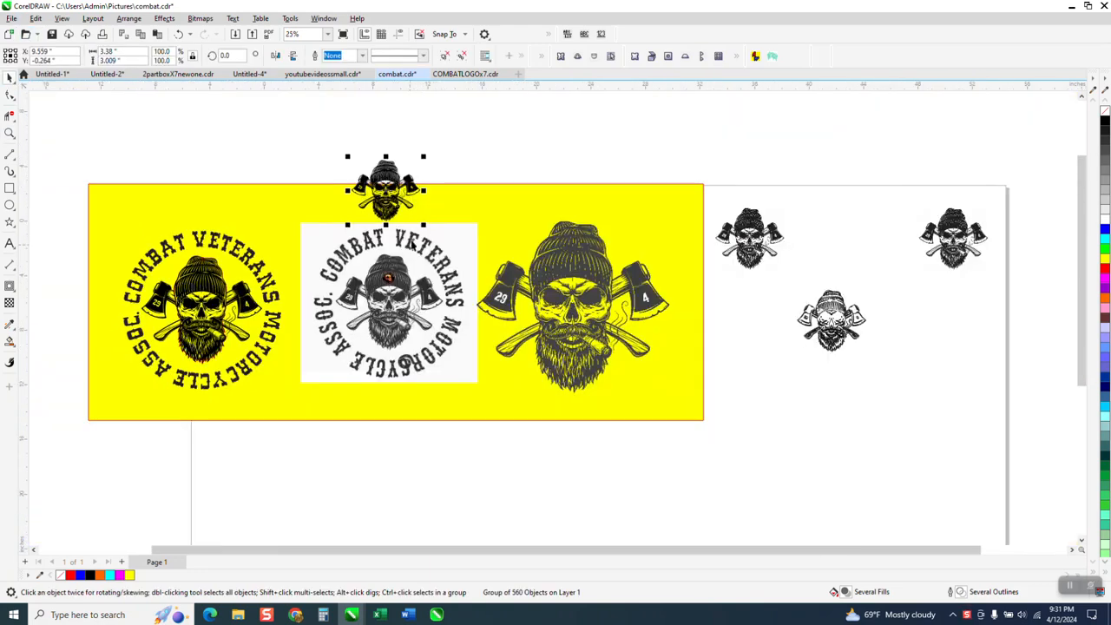
scroll(411, 249, down, 1)
key(Escape)
drag(405, 229, 405, 305)
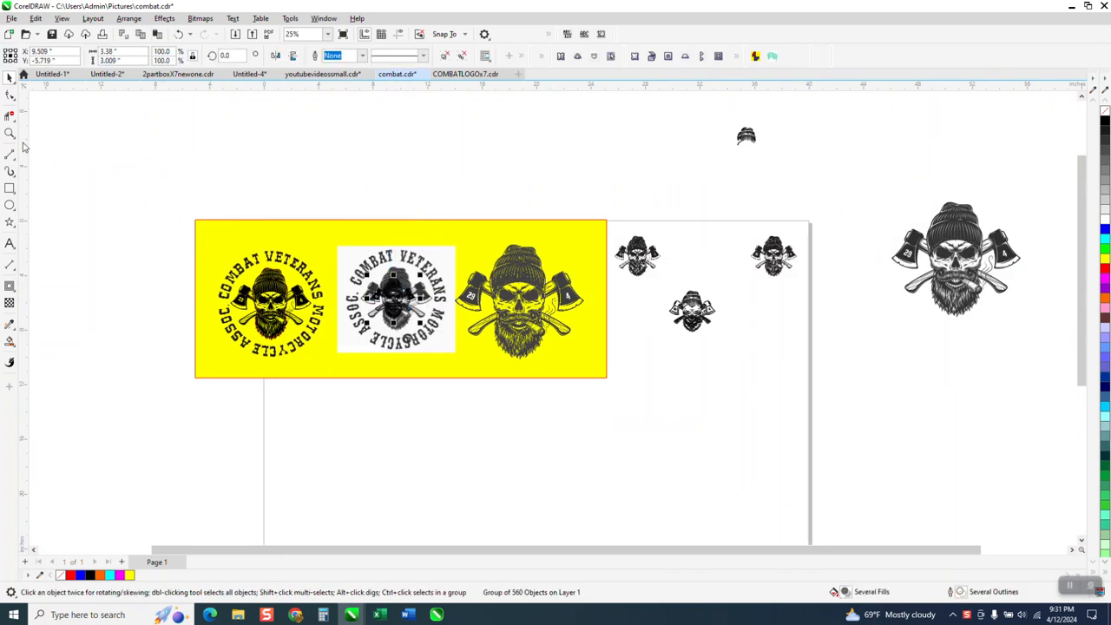
Enlarge the skull to about 5.27 by 4.69 inches and align it over the skull in the reference logo.
click(10, 133)
drag(301, 233, 537, 393)
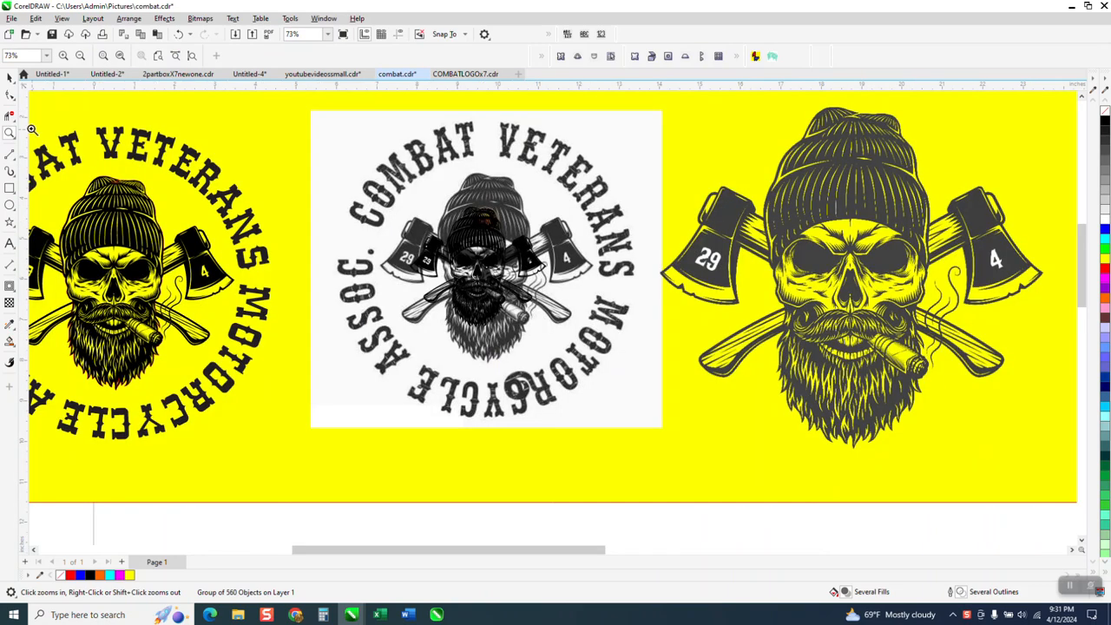
click(10, 77)
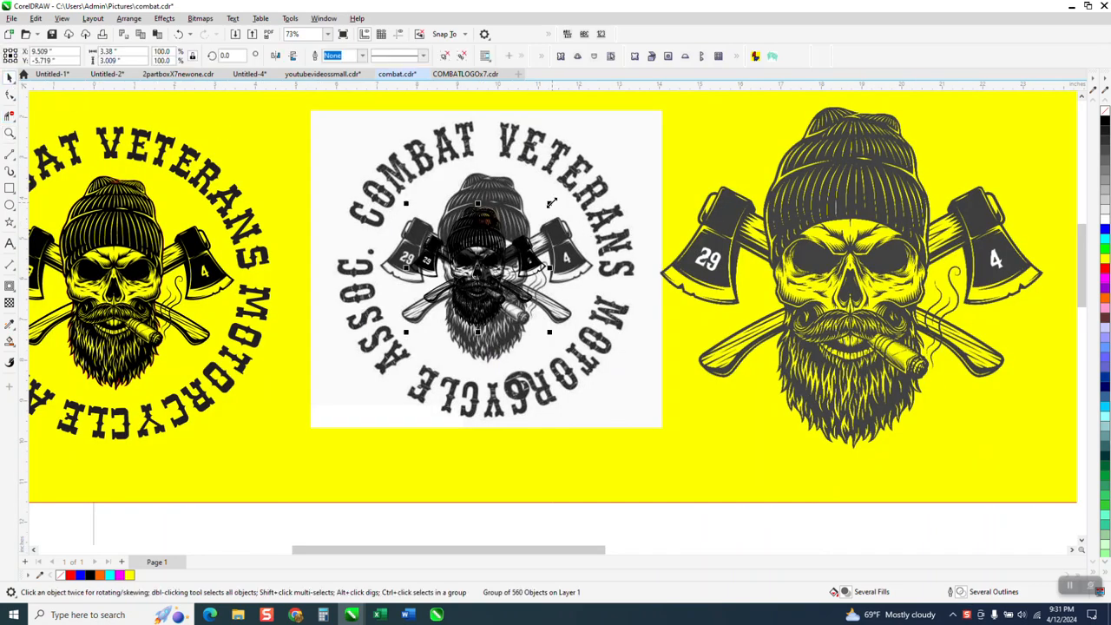
drag(551, 204, 629, 173)
drag(491, 244, 496, 245)
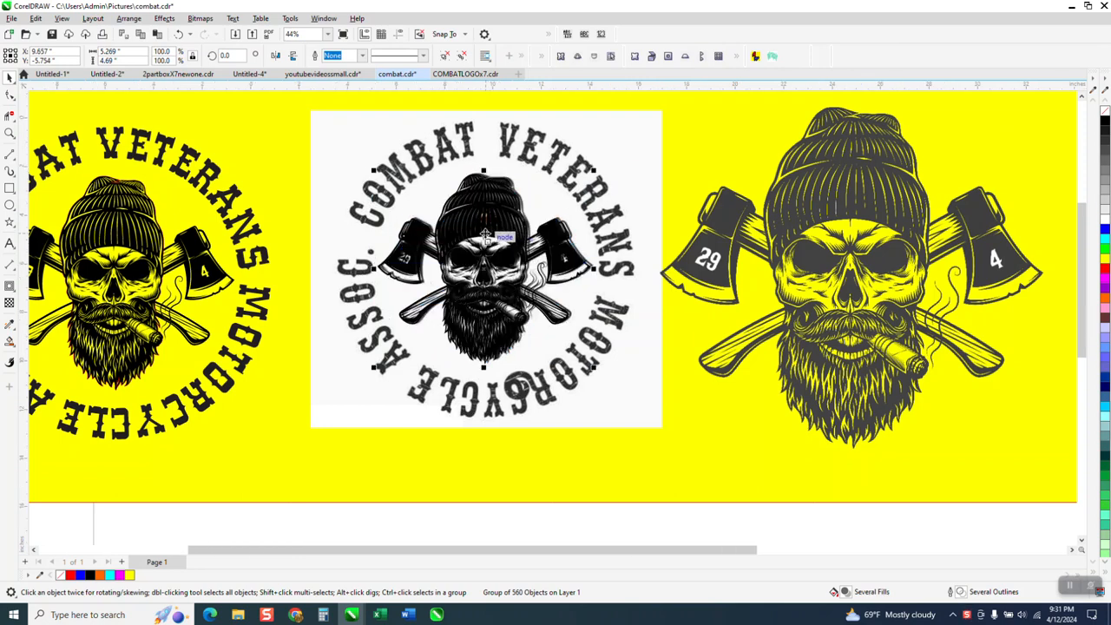
Nudge the resized skull straight down 12 inches so it sits below the yellow rectangle.
scroll(495, 243, down, 3)
key(Down)
key(Down)
key(Down)
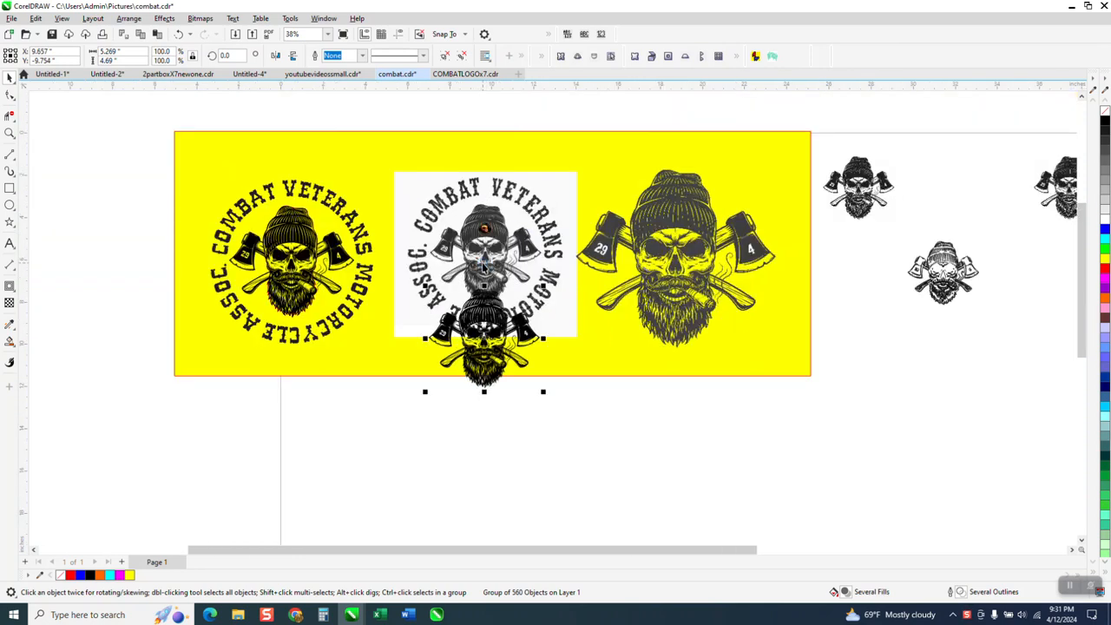
Draw a circle centred on the reference logo and scale it to about 5.6 inches, matching the inside of the ring of lettering.
click(10, 205)
drag(521, 219, 406, 358)
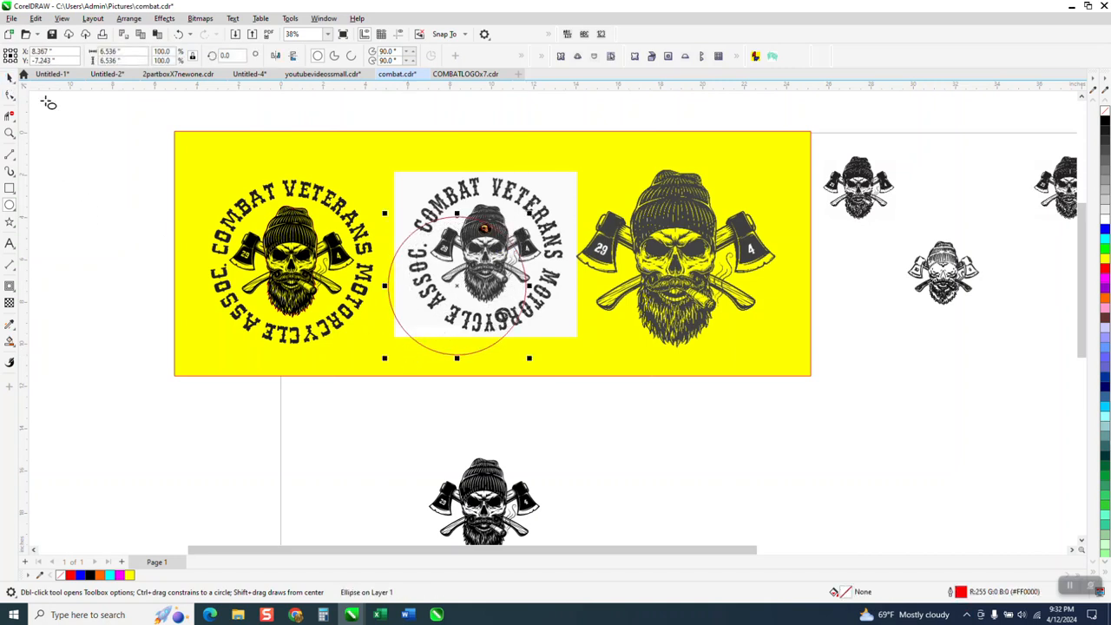
click(9, 79)
drag(458, 286, 486, 249)
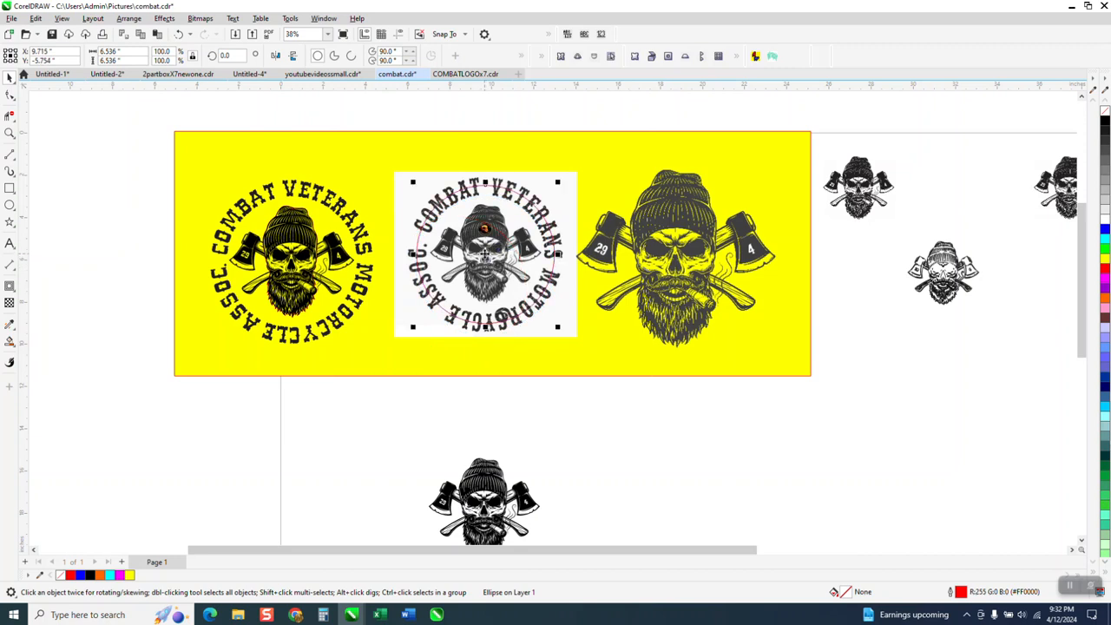
drag(558, 181, 547, 190)
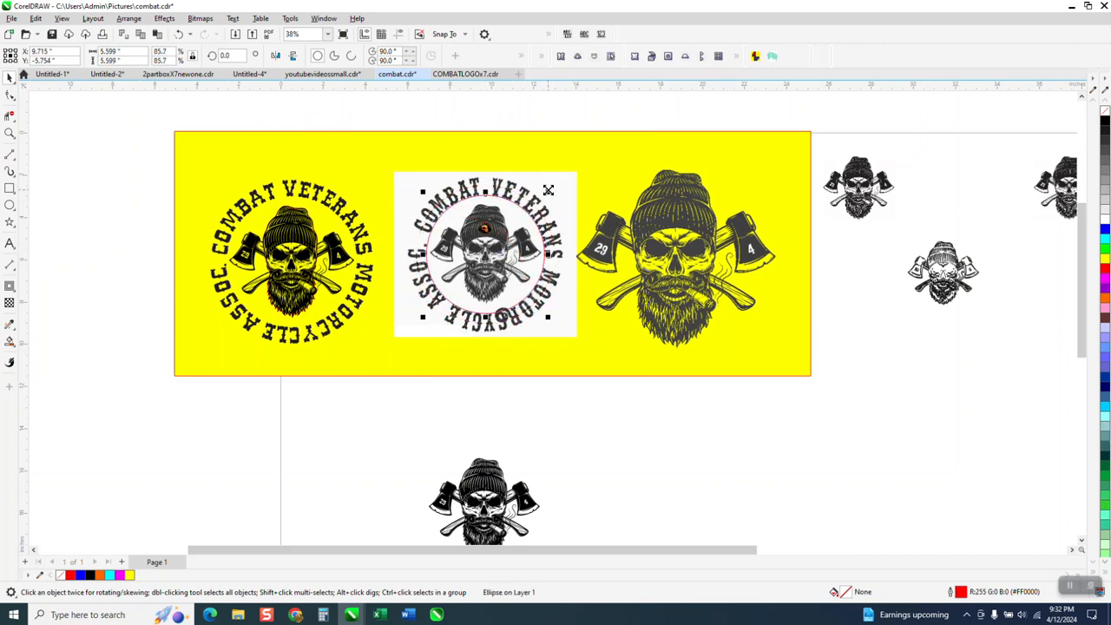
Nudge the circle straight down 12 inches so it surrounds the skull below the yellow rectangle.
scroll(544, 196, right, 1)
scroll(541, 199, down, 1)
key(Down)
key(Down)
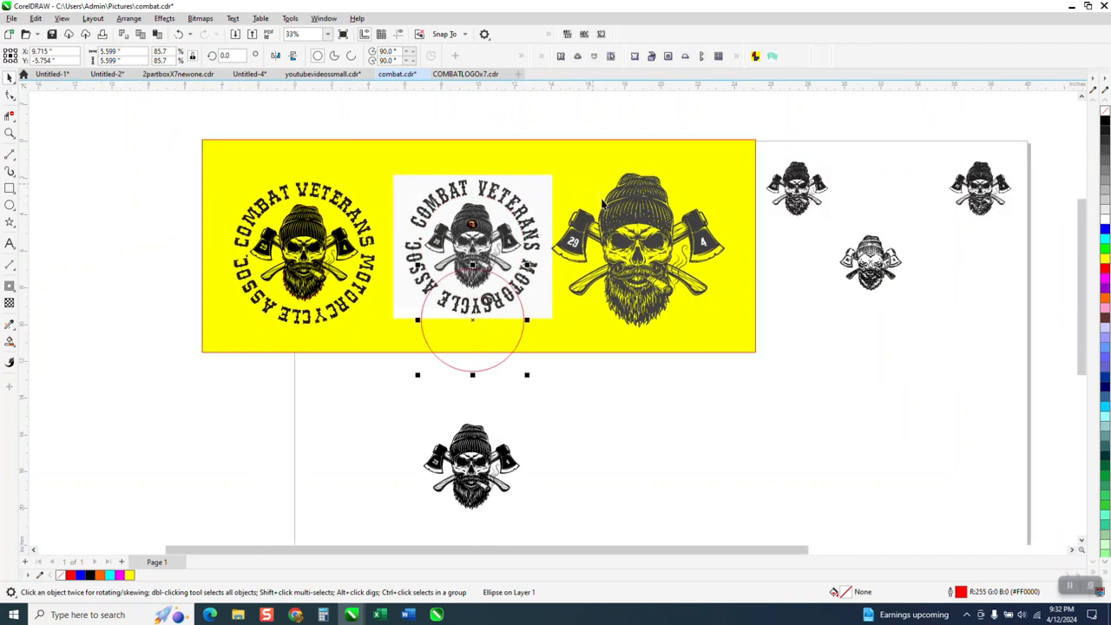
key(Down)
key(Down)
key(Down)
key(Down)
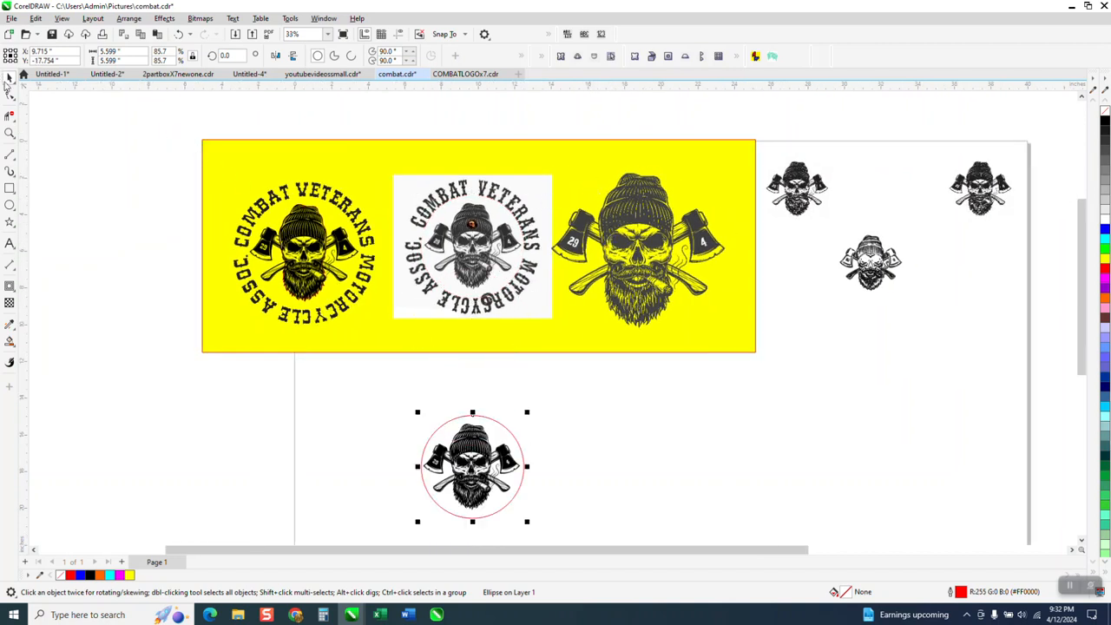
Add artistic text reading COMBAT VETERANS in capitals on the empty page area beside the circled skull.
click(9, 132)
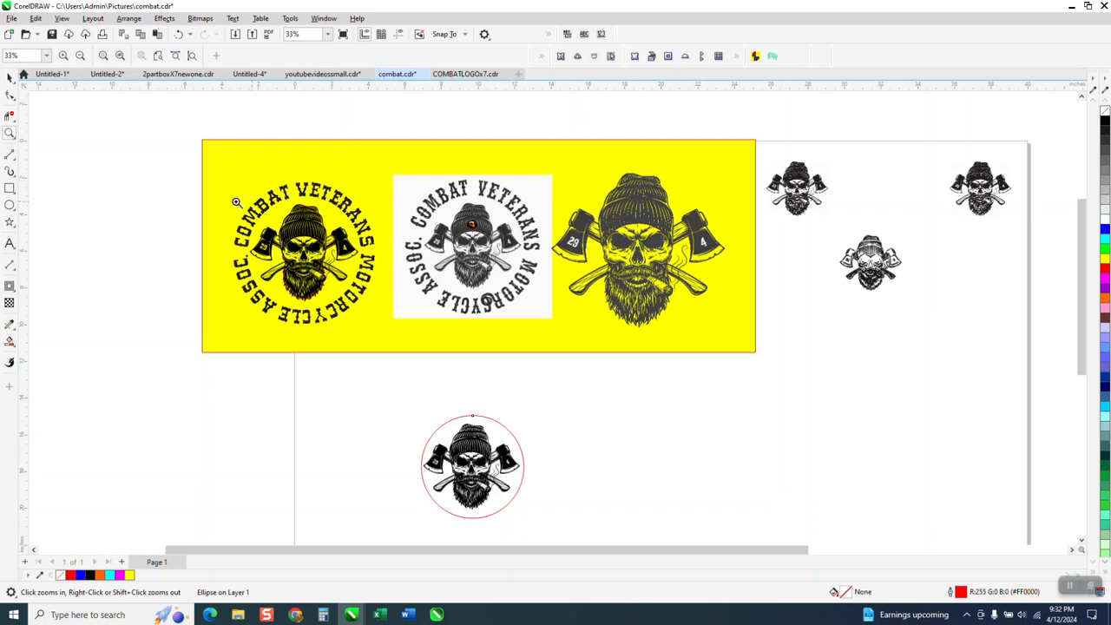
click(9, 243)
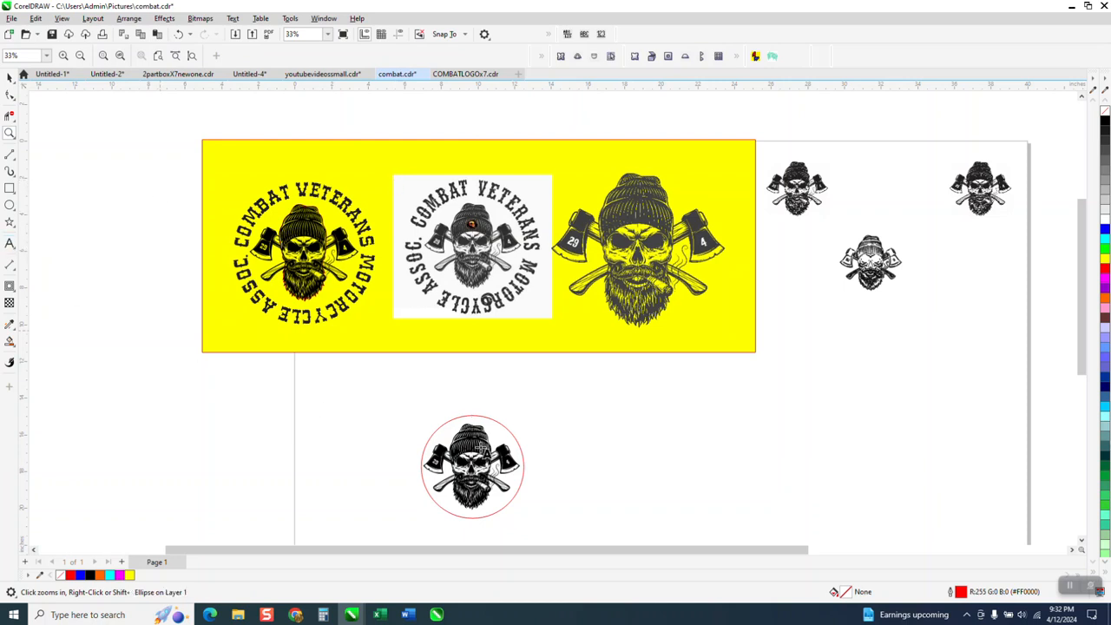
click(598, 436)
text(com)
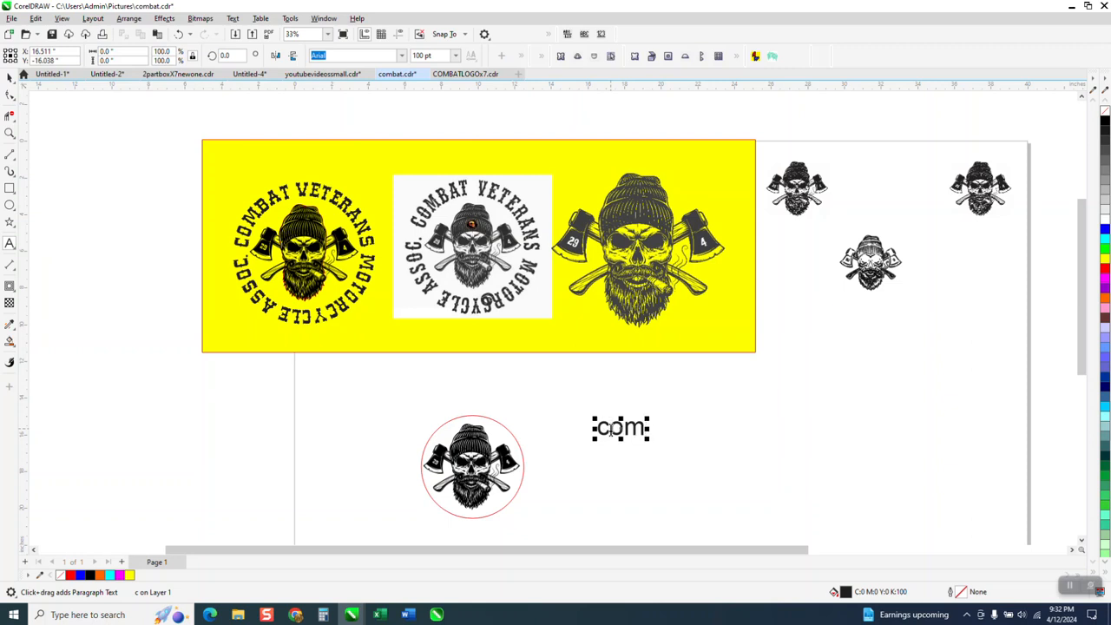
text(bat veter)
key(BackSpace)
key(BackSpace)
key(BackSpace)
key(BackSpace)
key(BackSpace)
key(BackSpace)
key(BackSpace)
key(BackSpace)
key(BackSpace)
key(BackSpace)
key(BackSpace)
key(BackSpace)
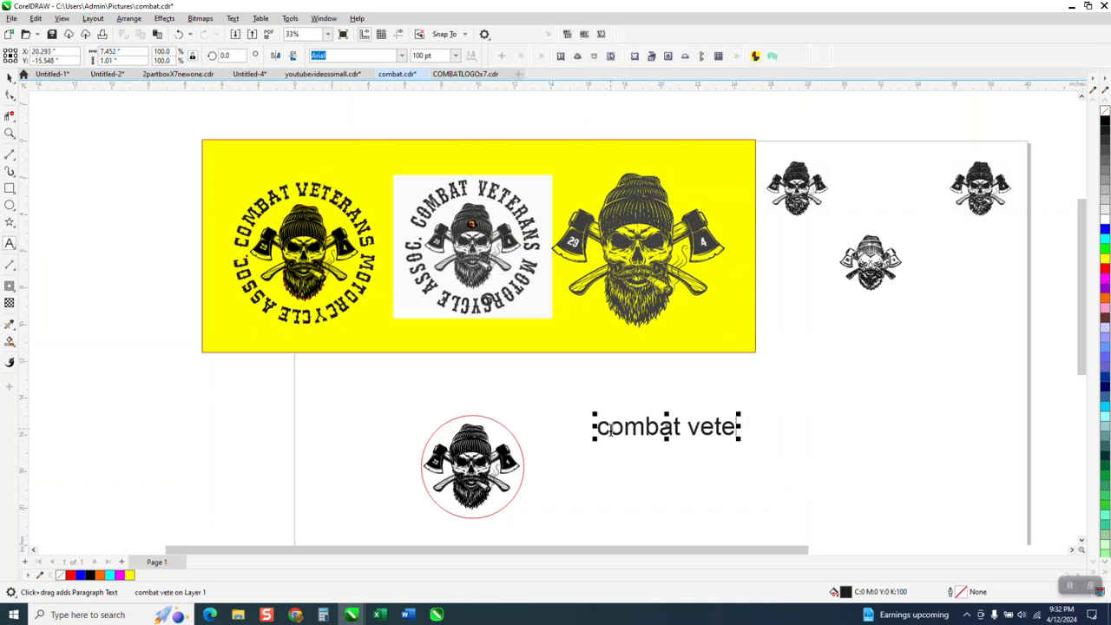
text(COMBAT)
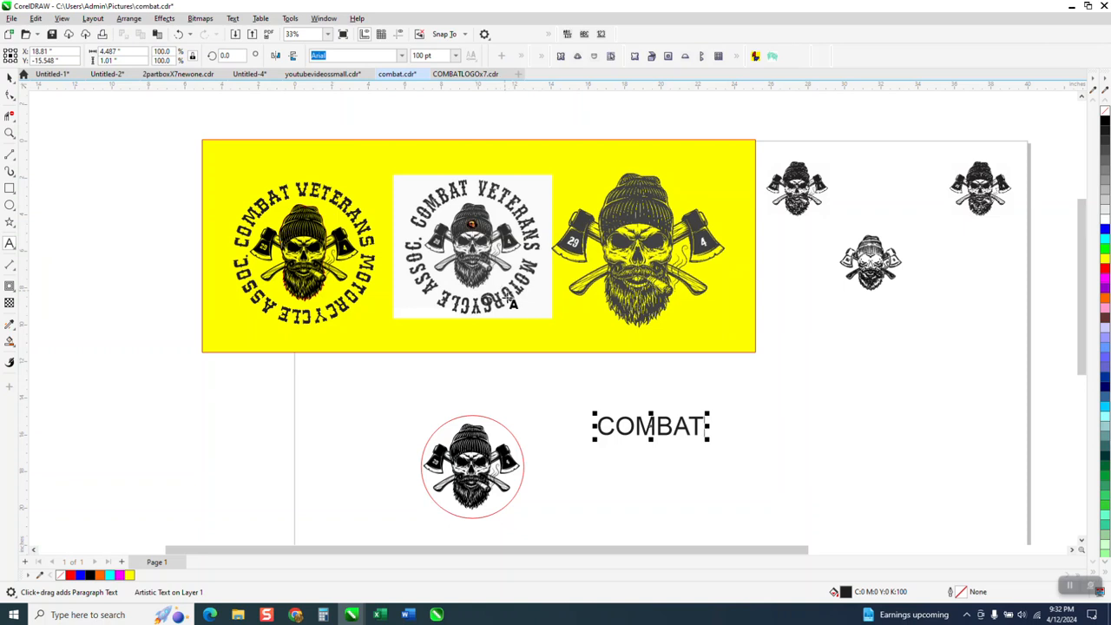
text(VETERANS)
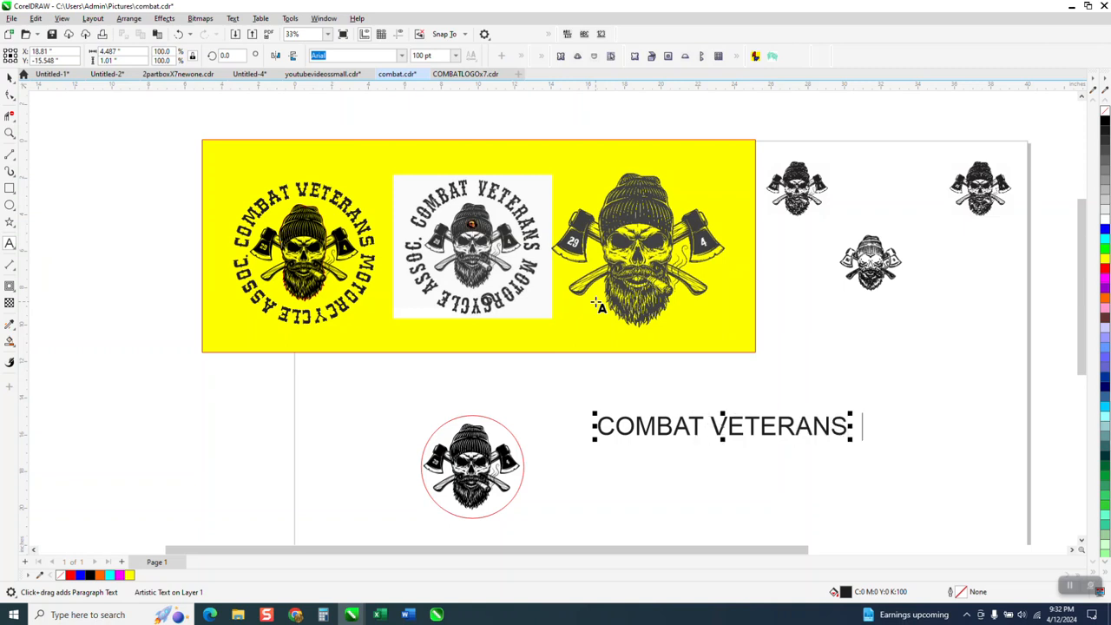
text( m)
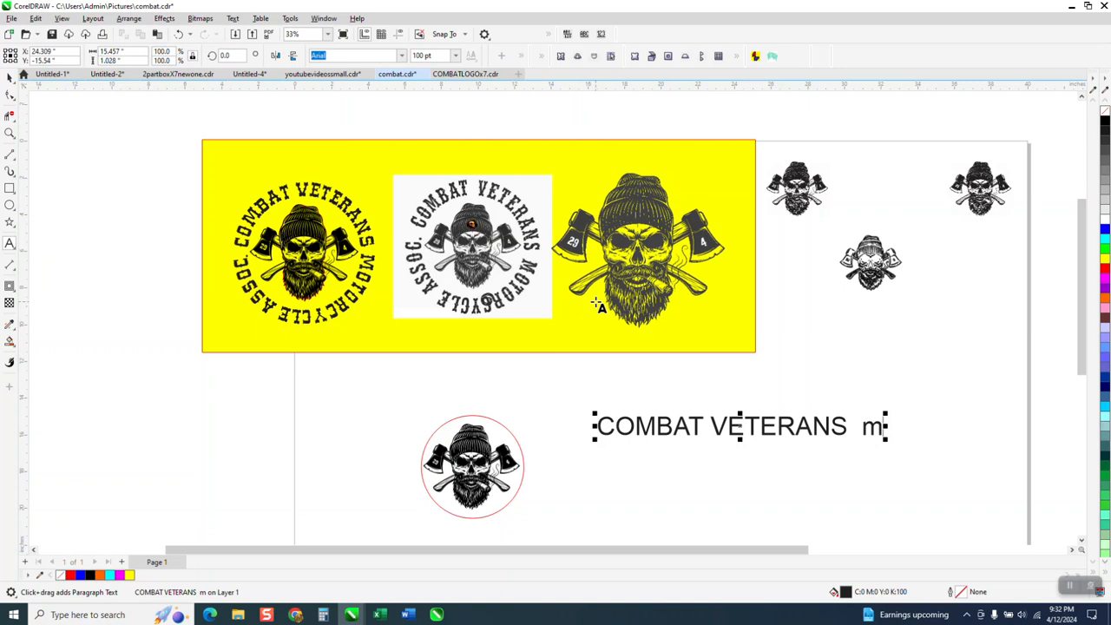
text(OTO)
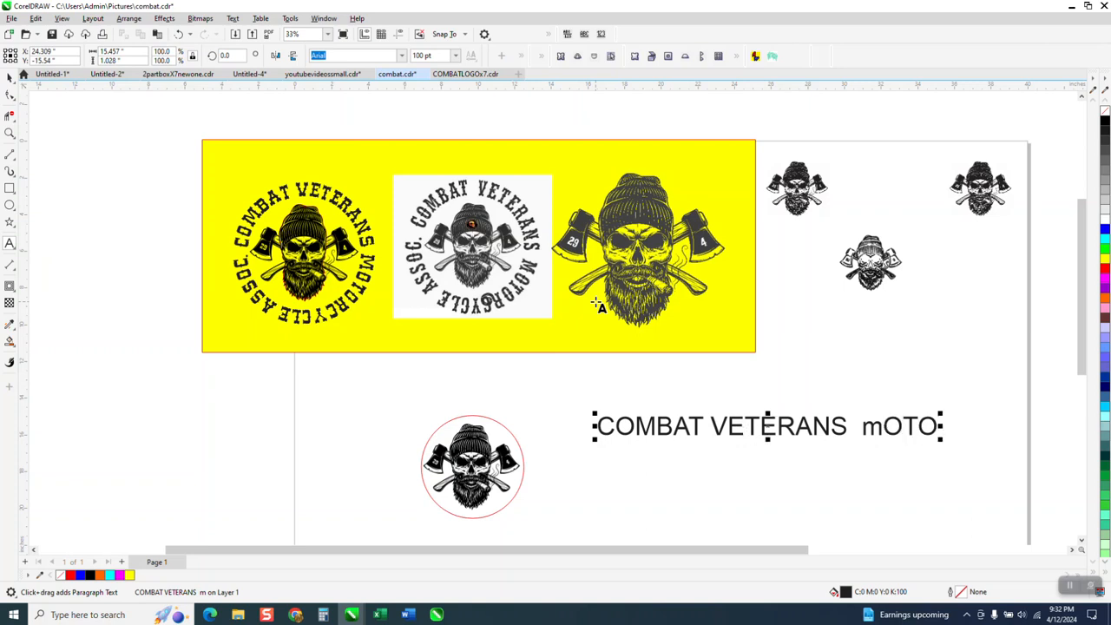
text(RCYCL)
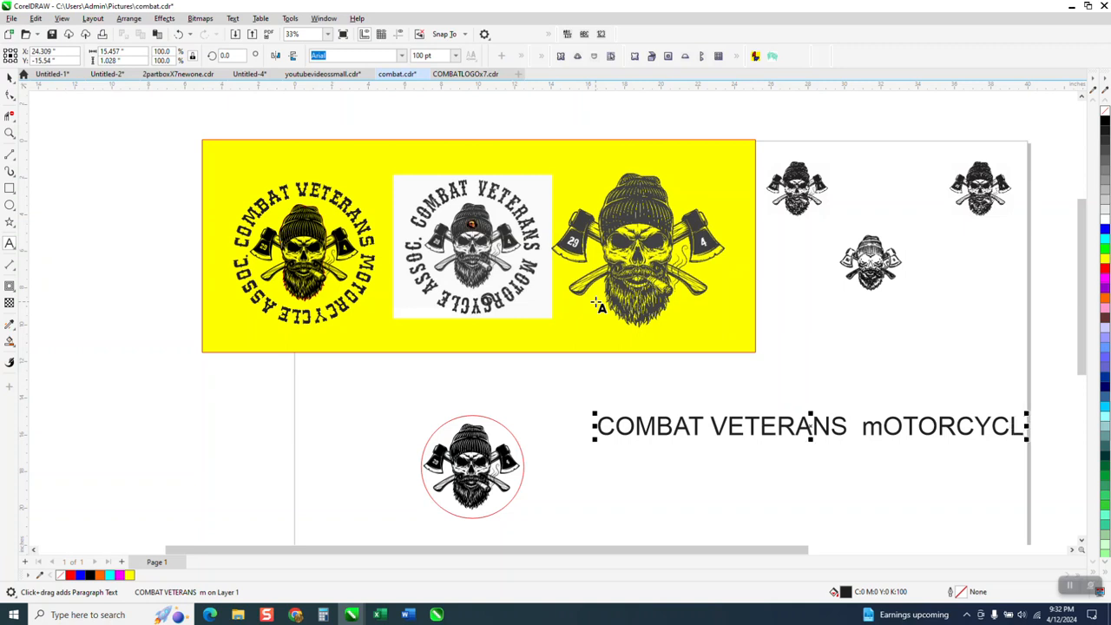
text(E)
key(BackSpace)
key(BackSpace)
key(BackSpace)
key(BackSpace)
key(BackSpace)
key(BackSpace)
key(BackSpace)
key(BackSpace)
key(BackSpace)
key(BackSpace)
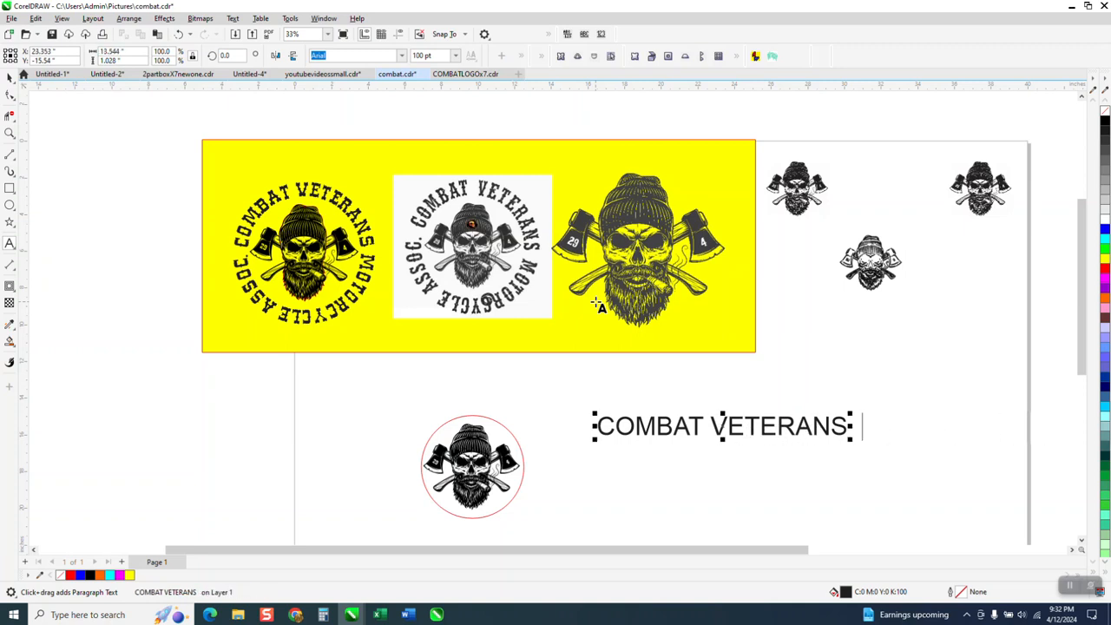
Continue the text line after COMBAT VETERANS with MOTORCYCLE ASSOS. in capitals.
text(MOTOR)
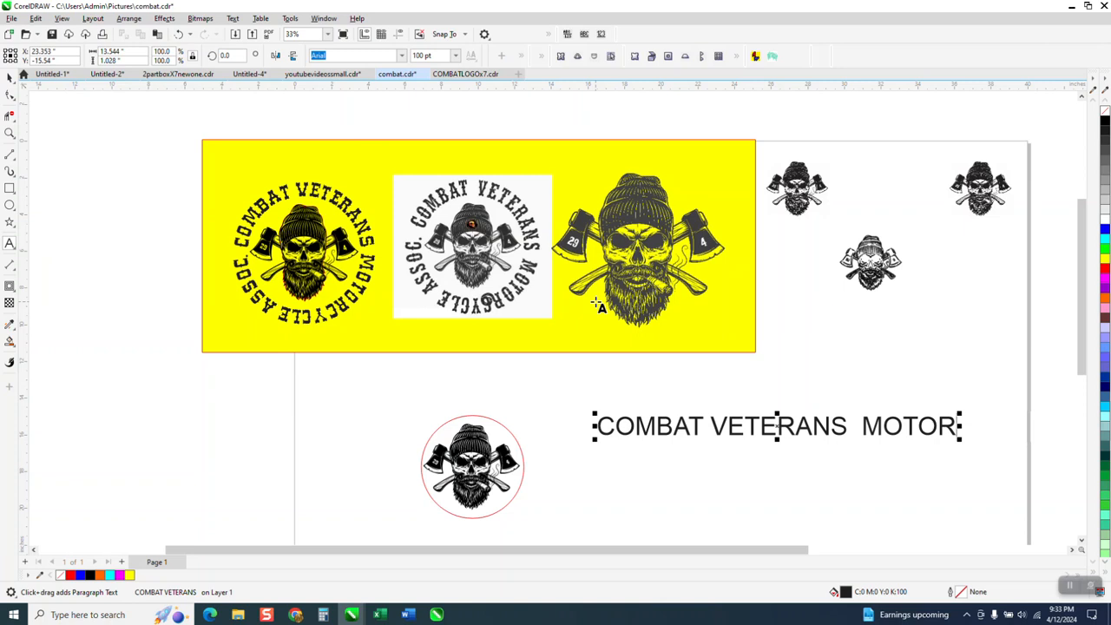
text(C)
text(Y)
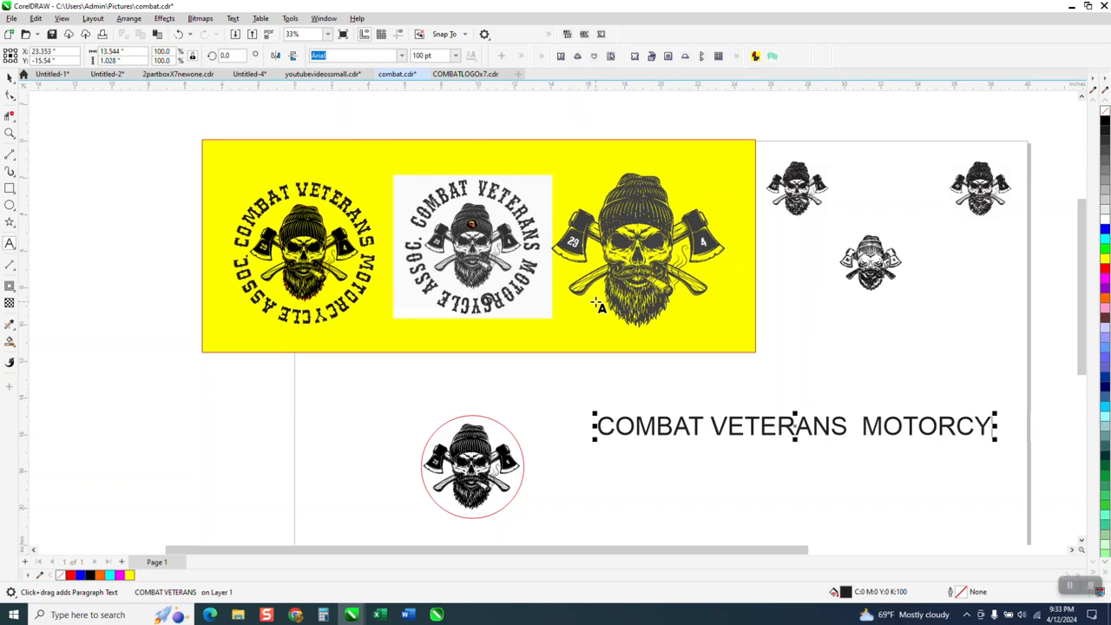
text(CLE ASS)
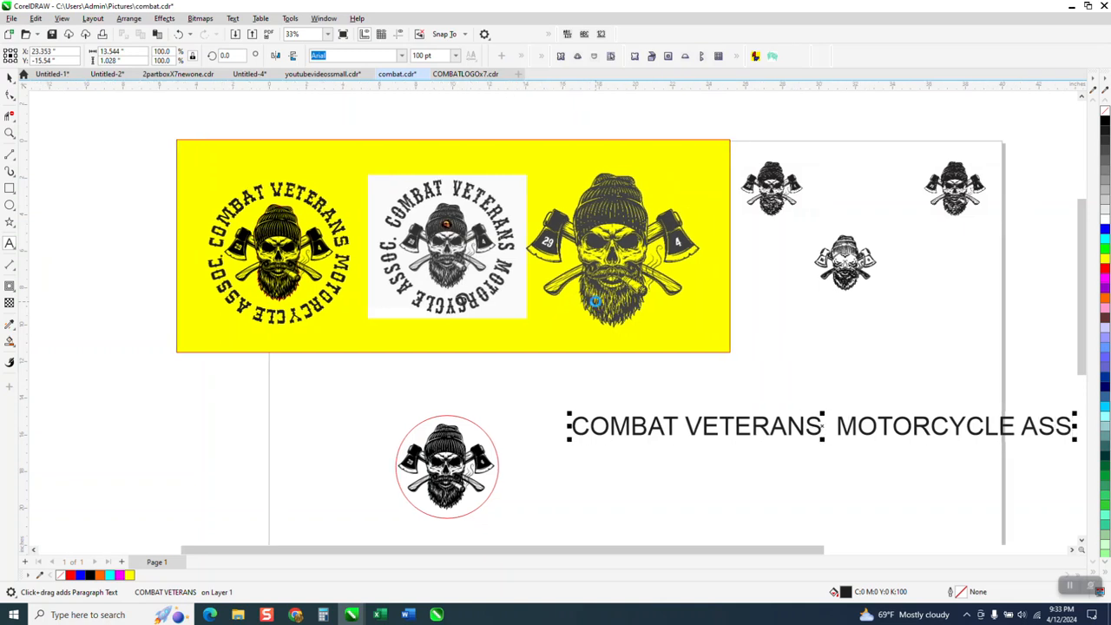
text(OS)
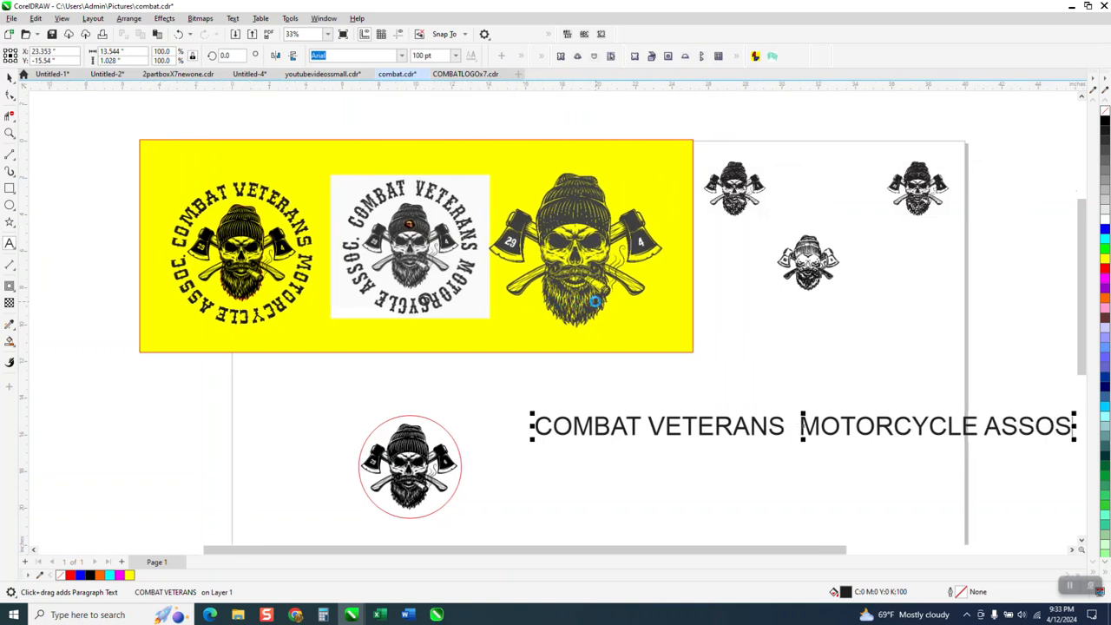
text(.)
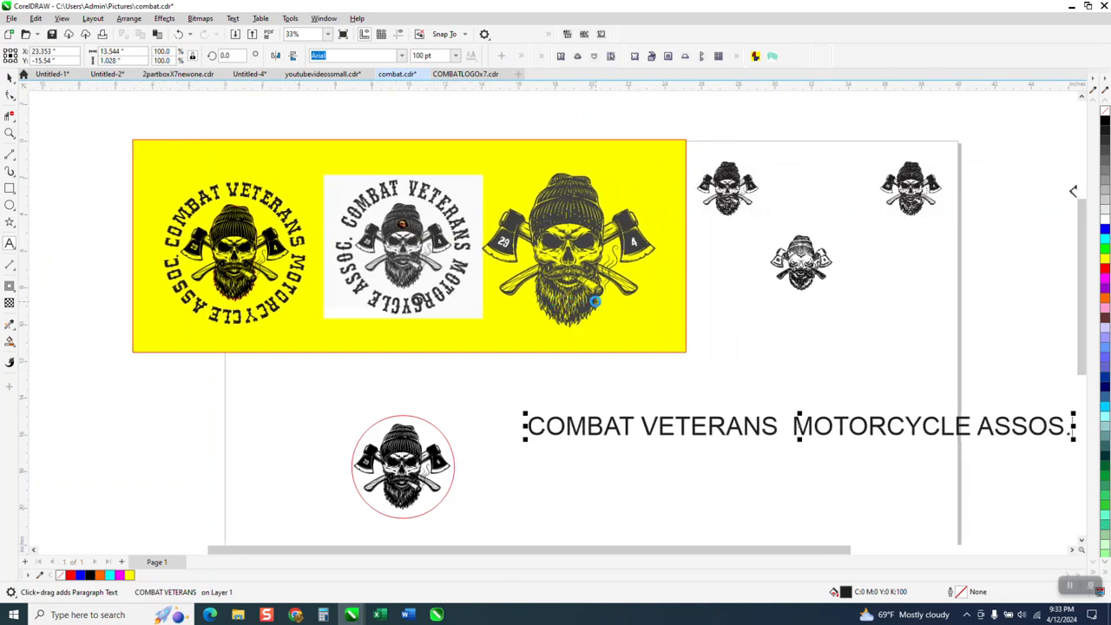
Change the font of the COMBAT VETERANS MOTORCYCLE ASSOS. text to Western.
click(10, 78)
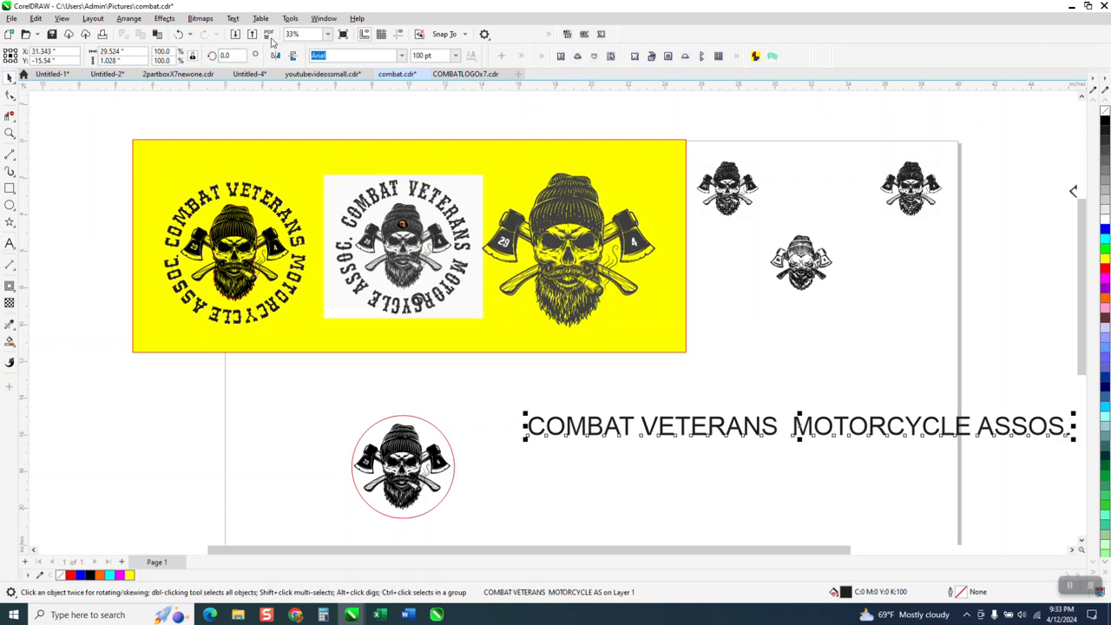
click(402, 56)
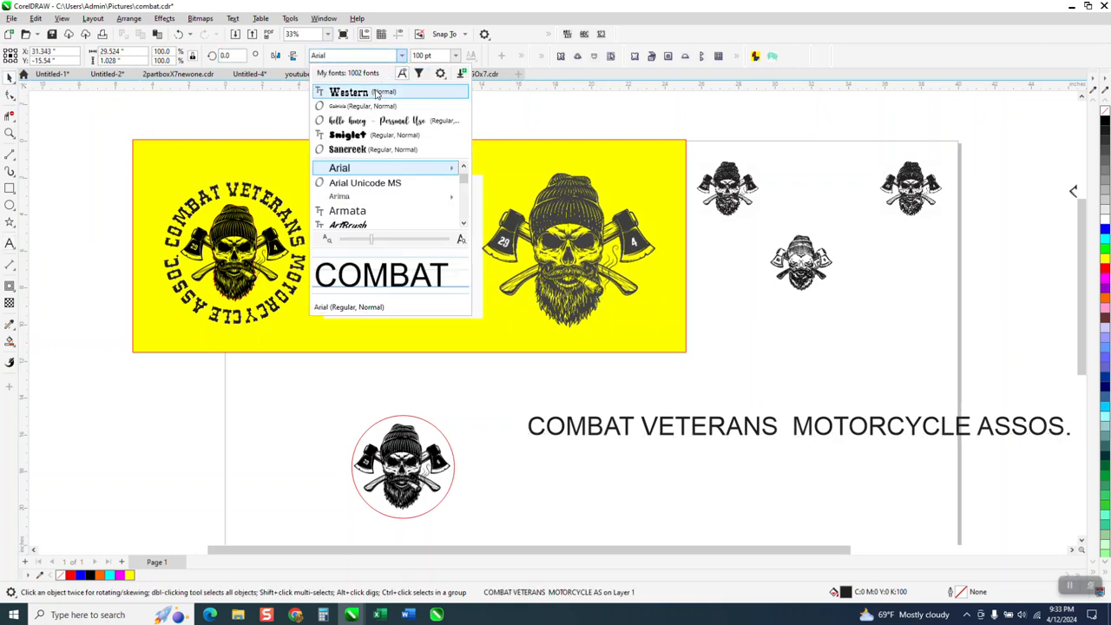
click(375, 91)
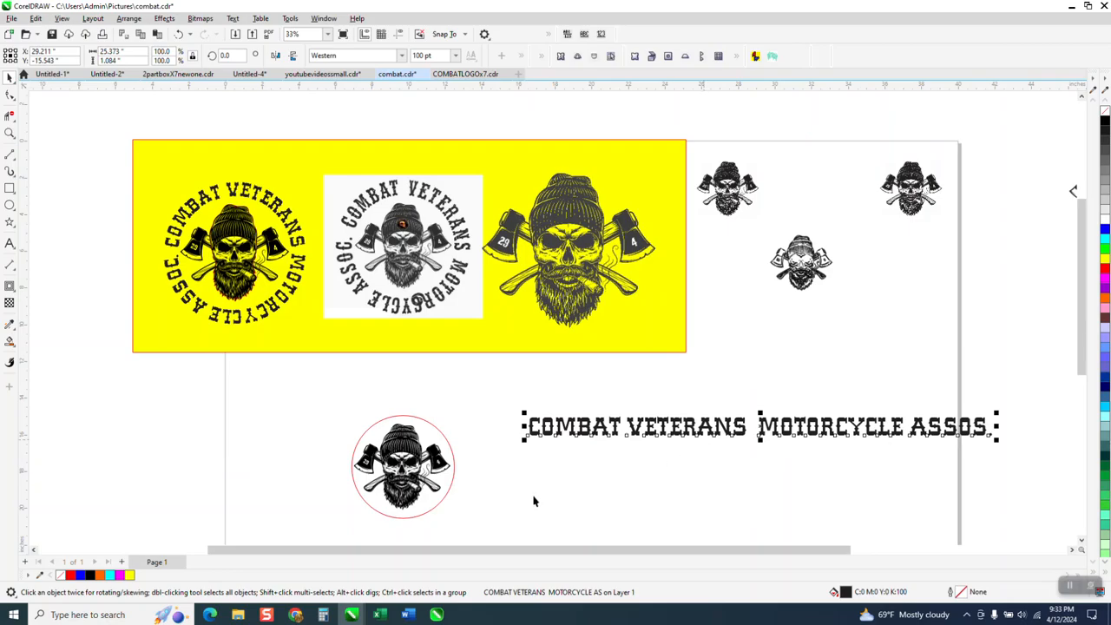
Switch to the DaFont western search page in Chrome and look through the available western fonts.
click(295, 614)
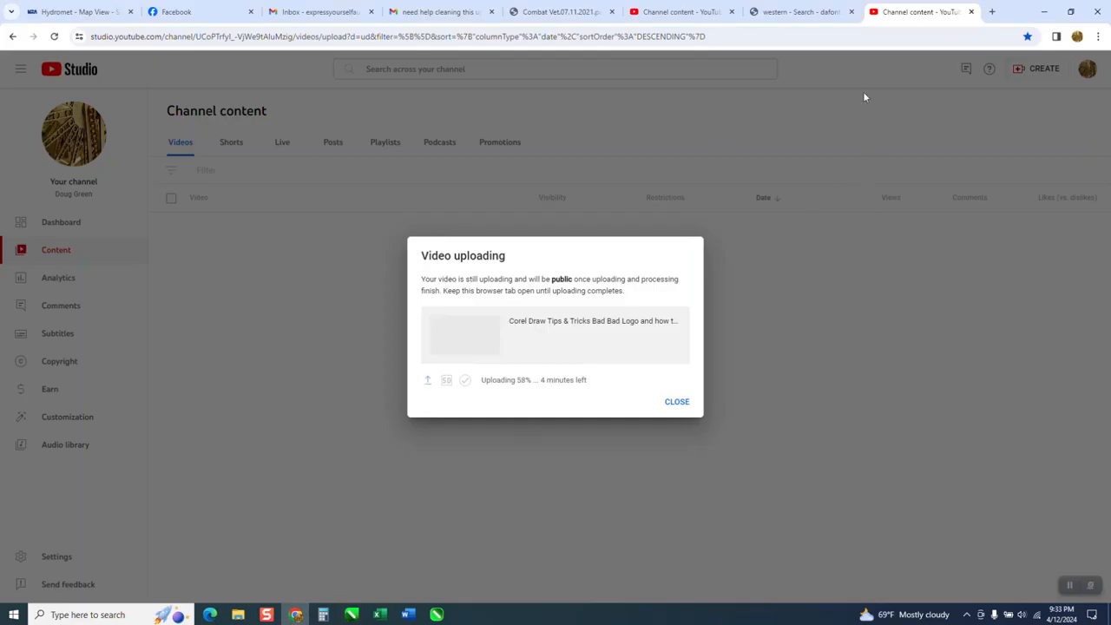
click(778, 14)
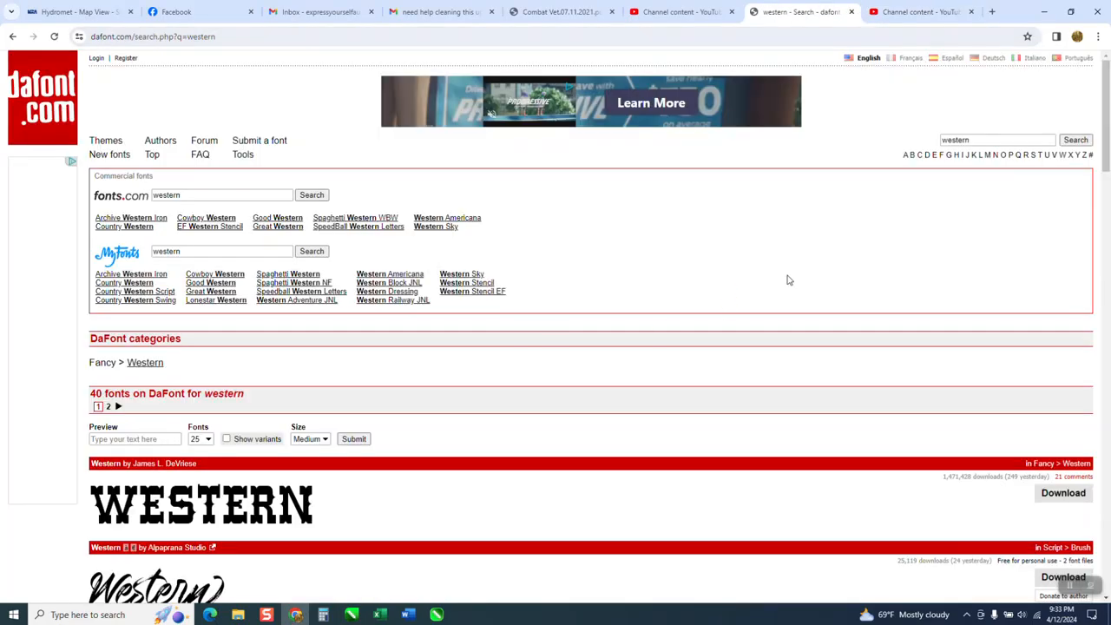
scroll(287, 464, down, 7)
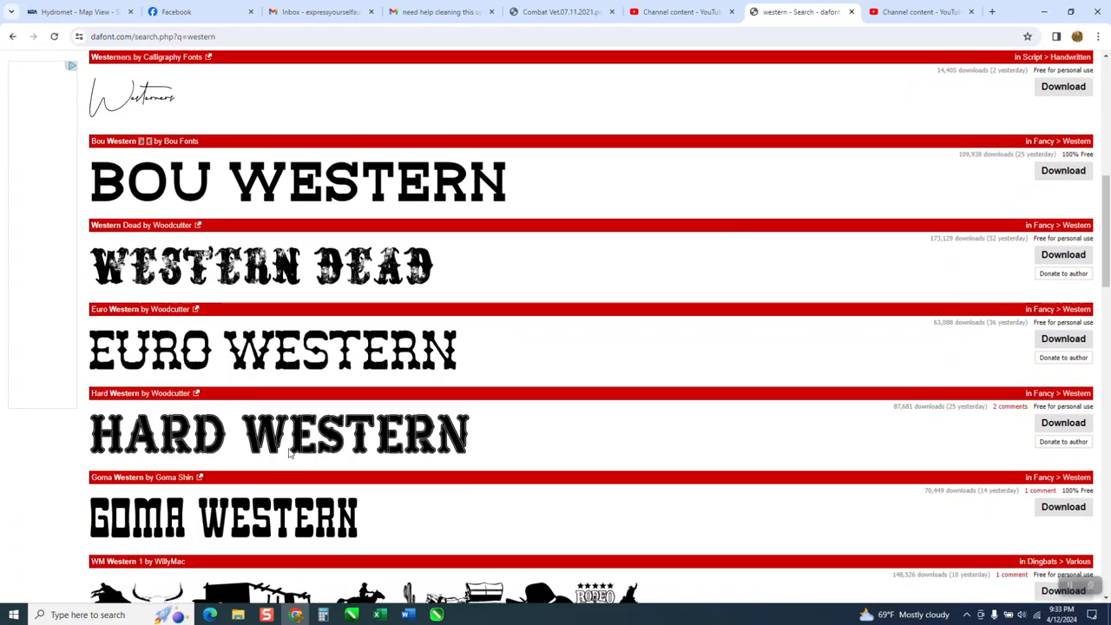
Browse the remaining western fonts on the DaFont results page and return to the start of the list.
scroll(291, 454, down, 10)
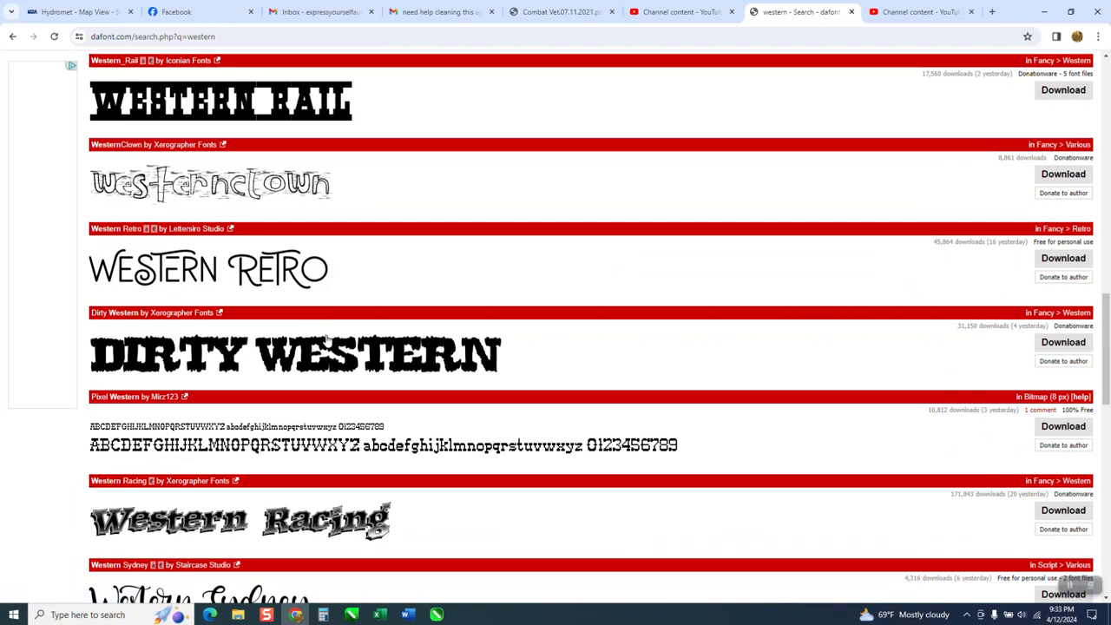
scroll(329, 345, down, 4)
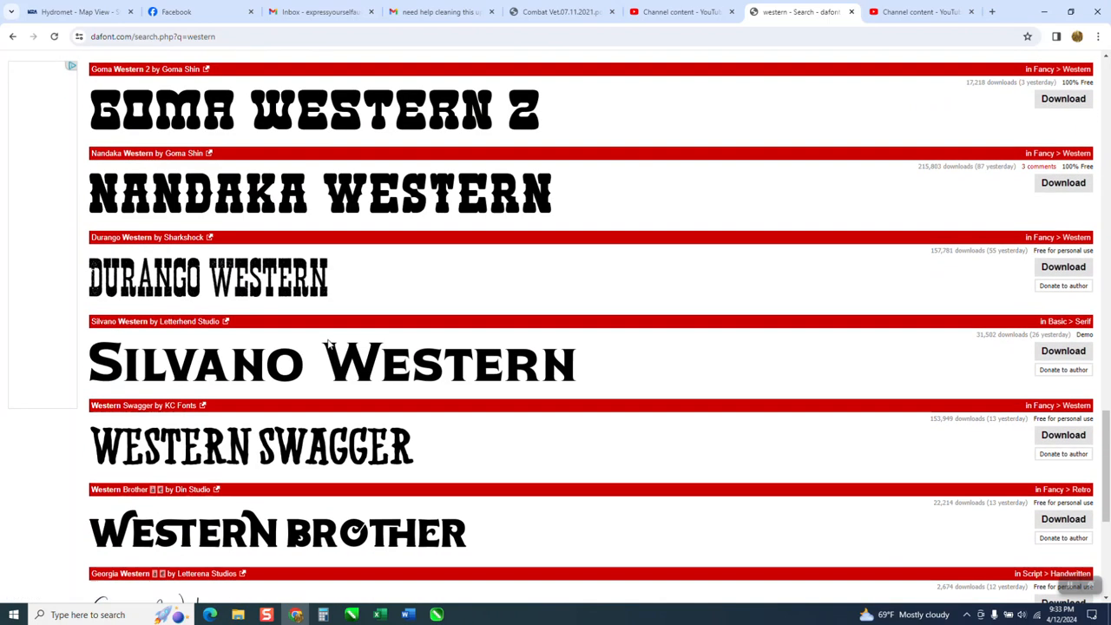
scroll(335, 330, up, 12)
scroll(334, 318, up, 7)
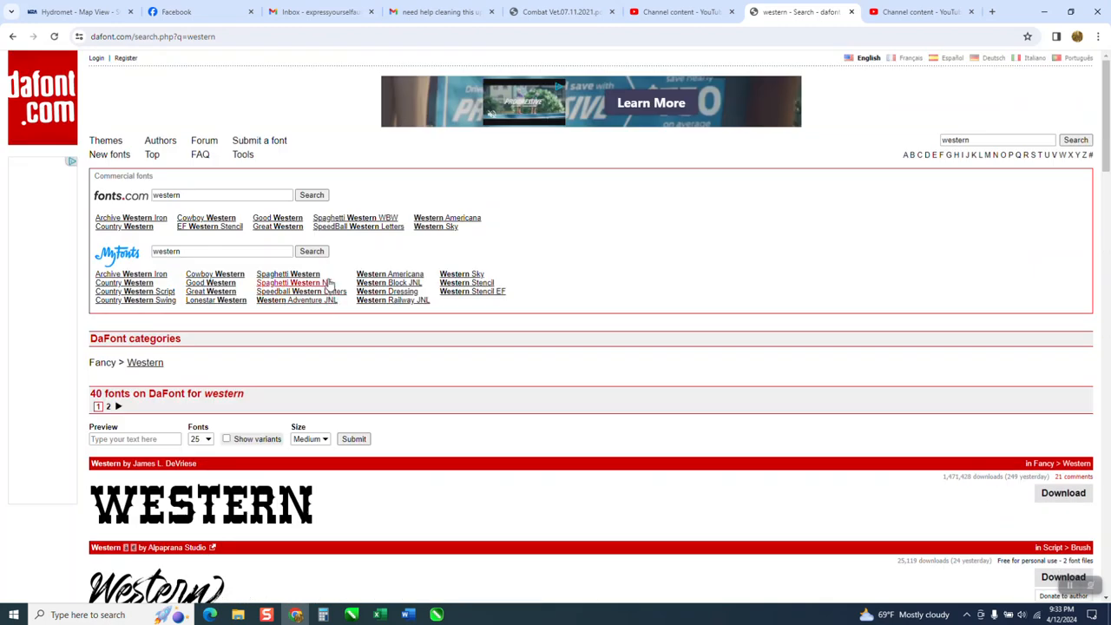
Switch back to combat.cdr in CorelDRAW and move the COMBAT VETERANS MOTORCYCLE ASSOS. text directly above the circled skull.
click(350, 615)
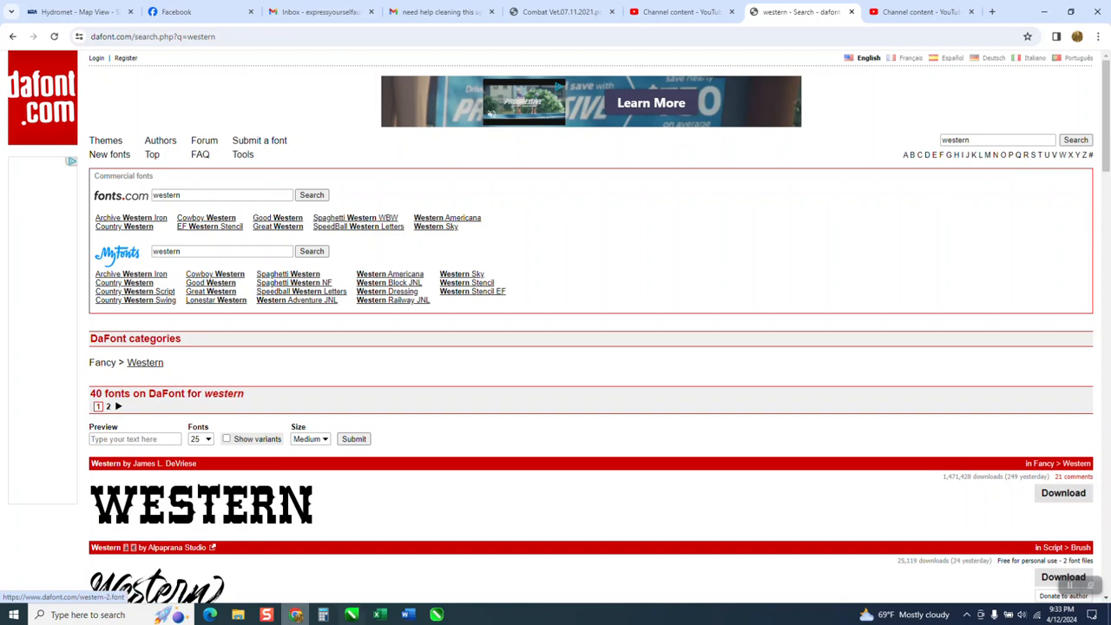
mouse_move(350, 615)
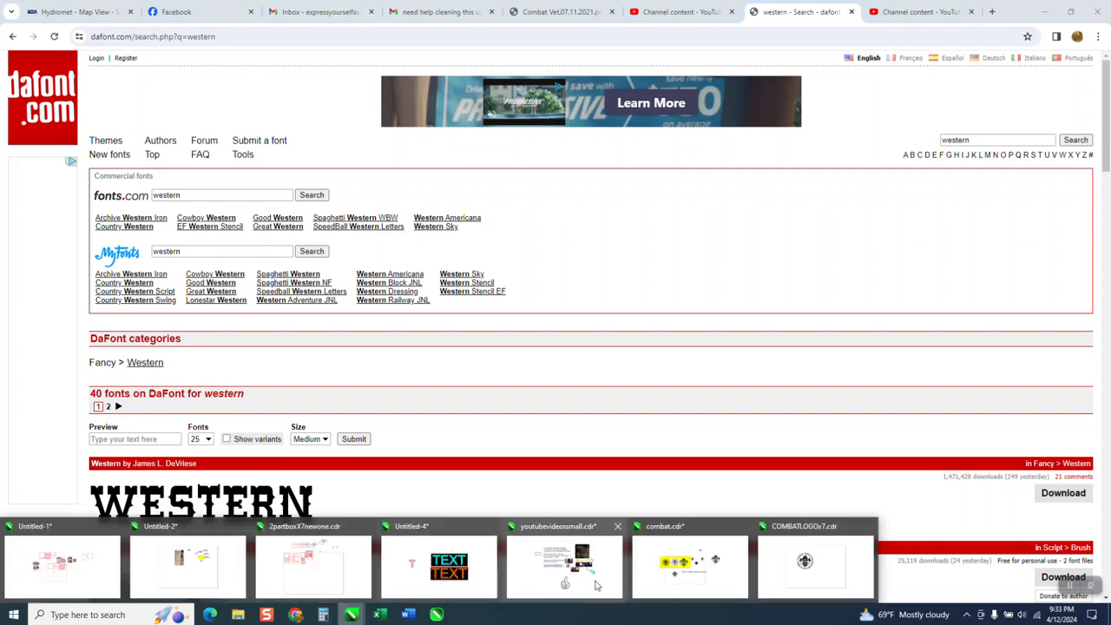
click(657, 573)
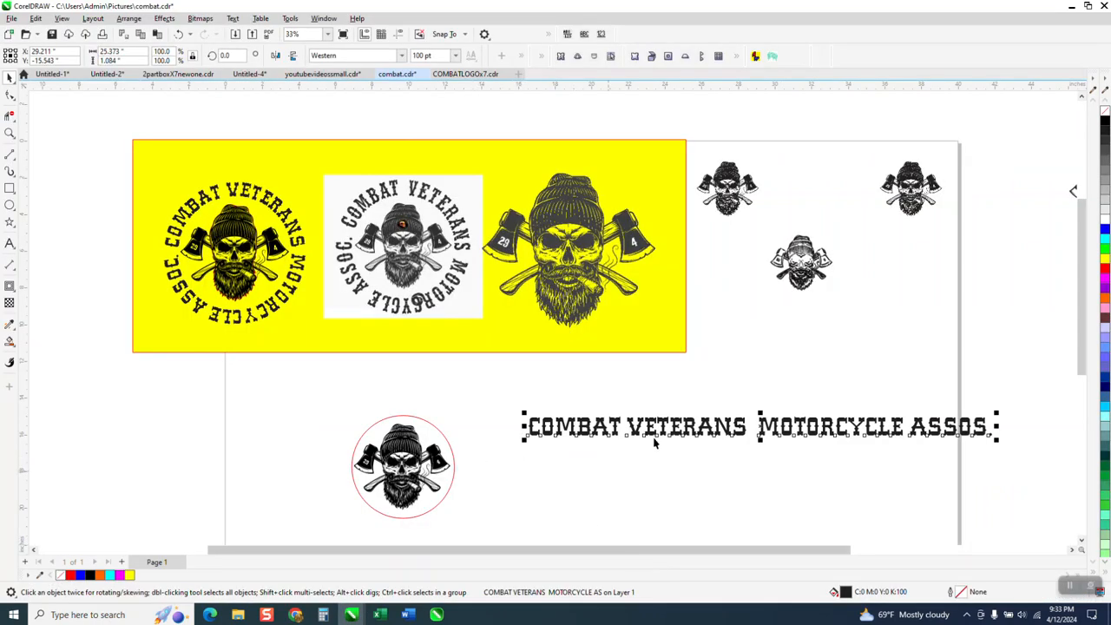
drag(760, 426, 469, 391)
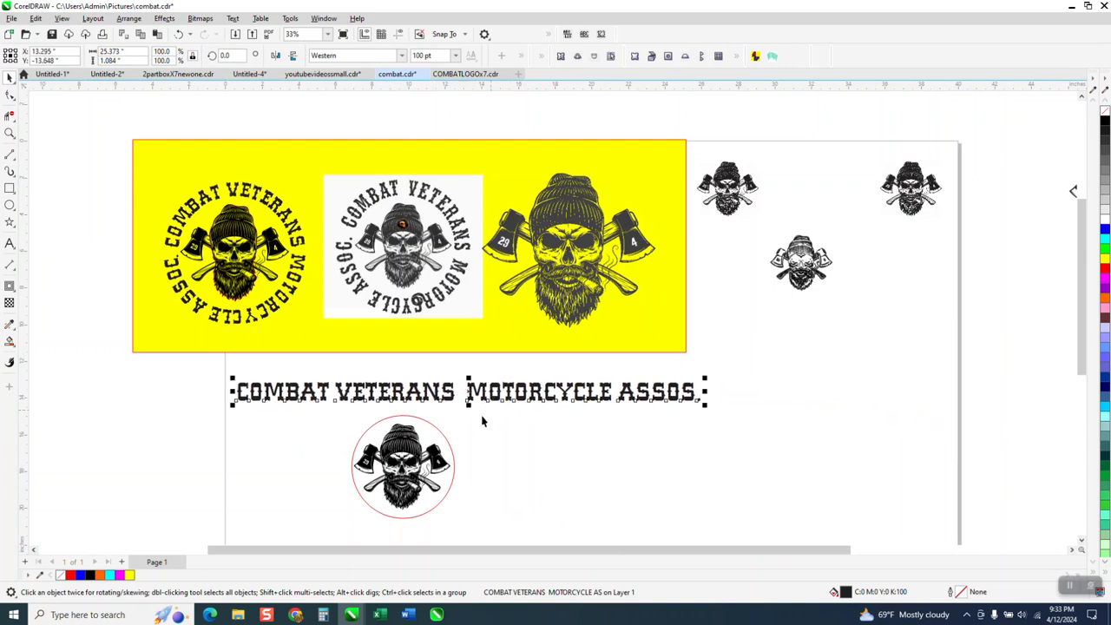
Convert the red circle around the skull to curves.
click(442, 434)
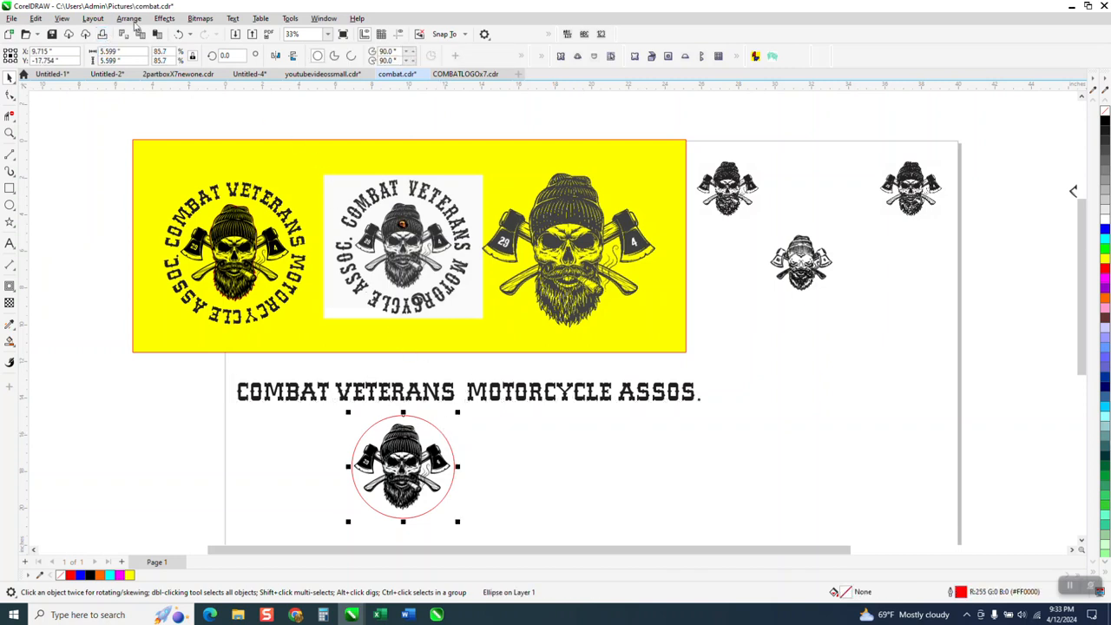
click(129, 18)
click(174, 317)
Show the curve properties of the converted circle and read its curve length.
click(329, 20)
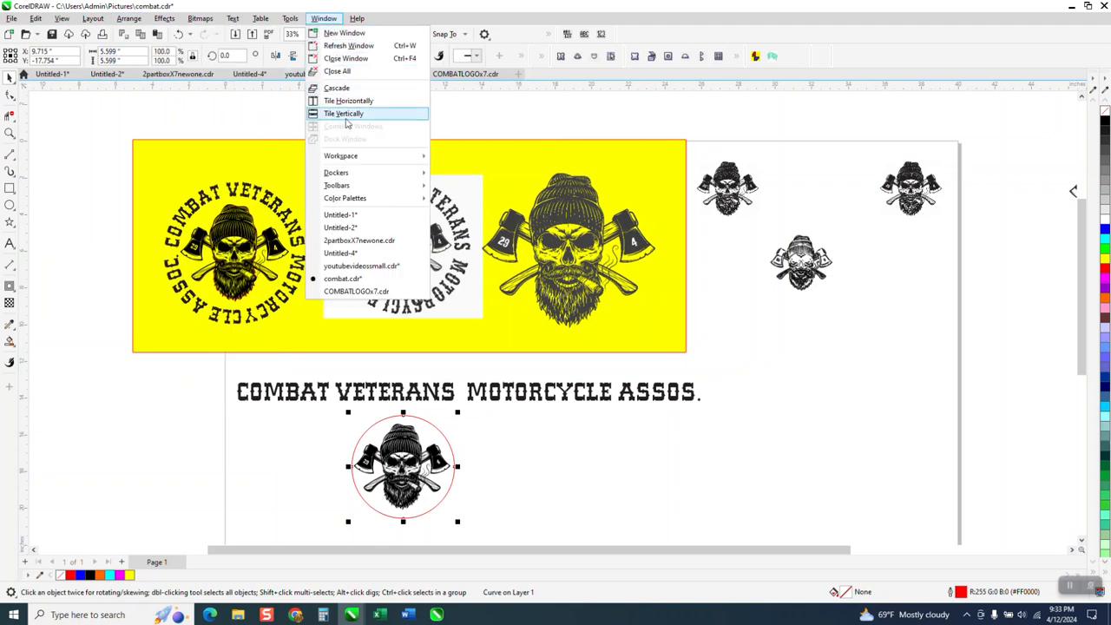
mouse_move(349, 175)
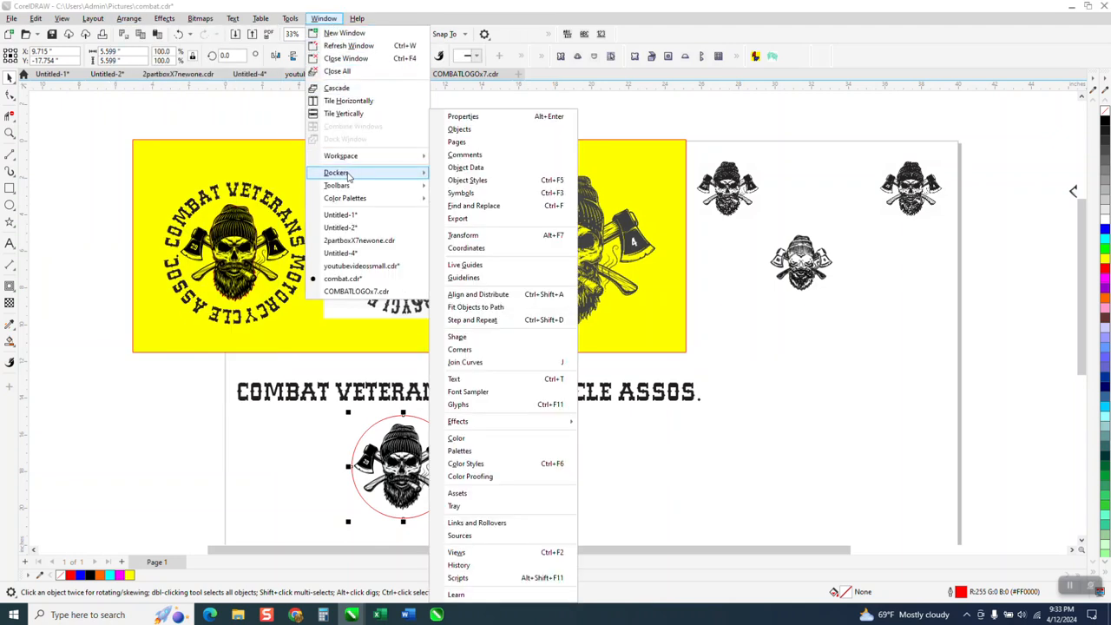
click(475, 122)
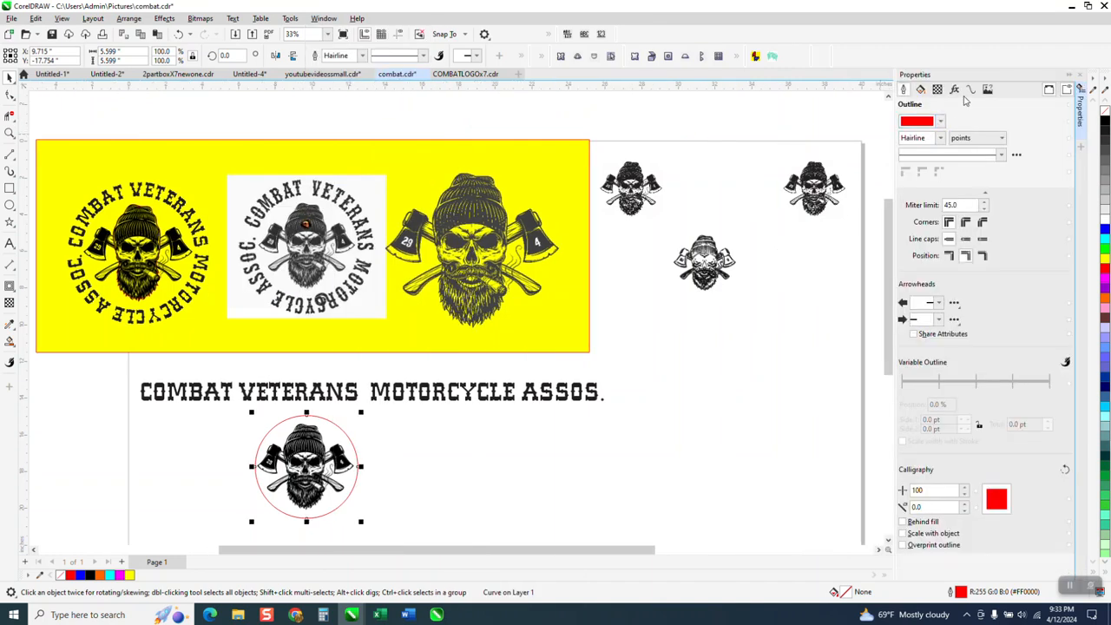
click(973, 90)
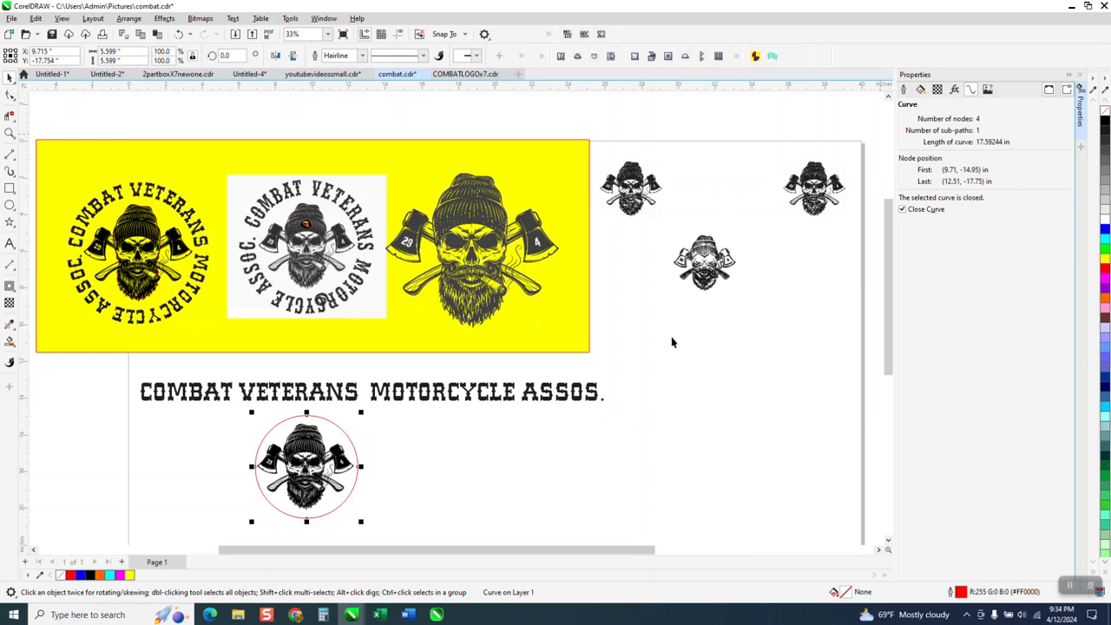
Set the width of the COMBAT VETERANS MOTORCYCLE ASSOS. text to 16.5 inches, keeping its proportions.
click(598, 396)
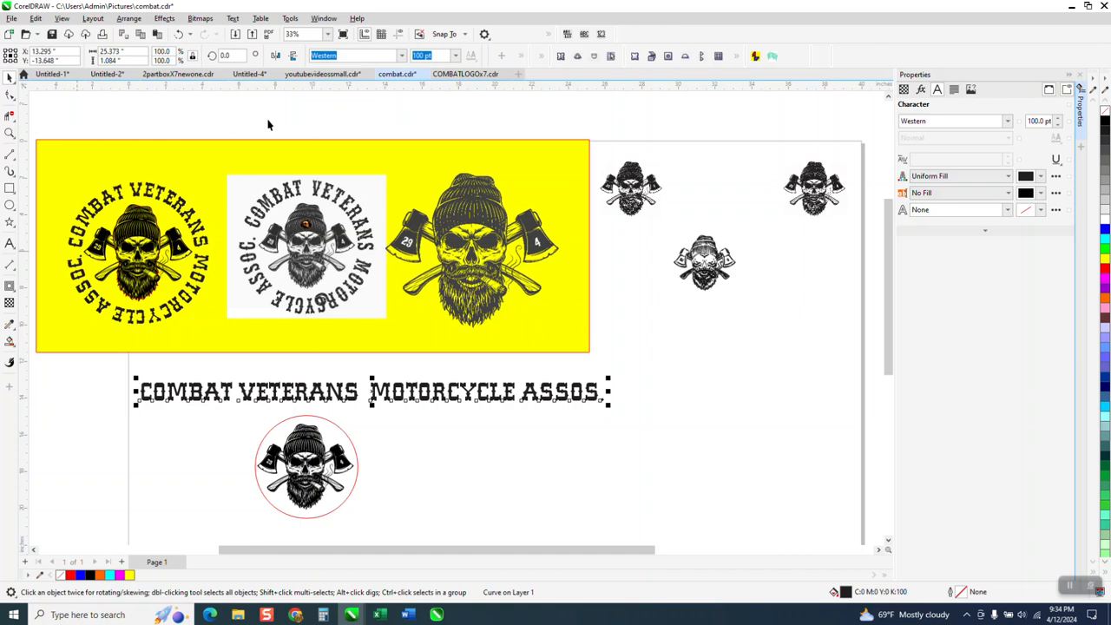
click(129, 51)
text(16.5)
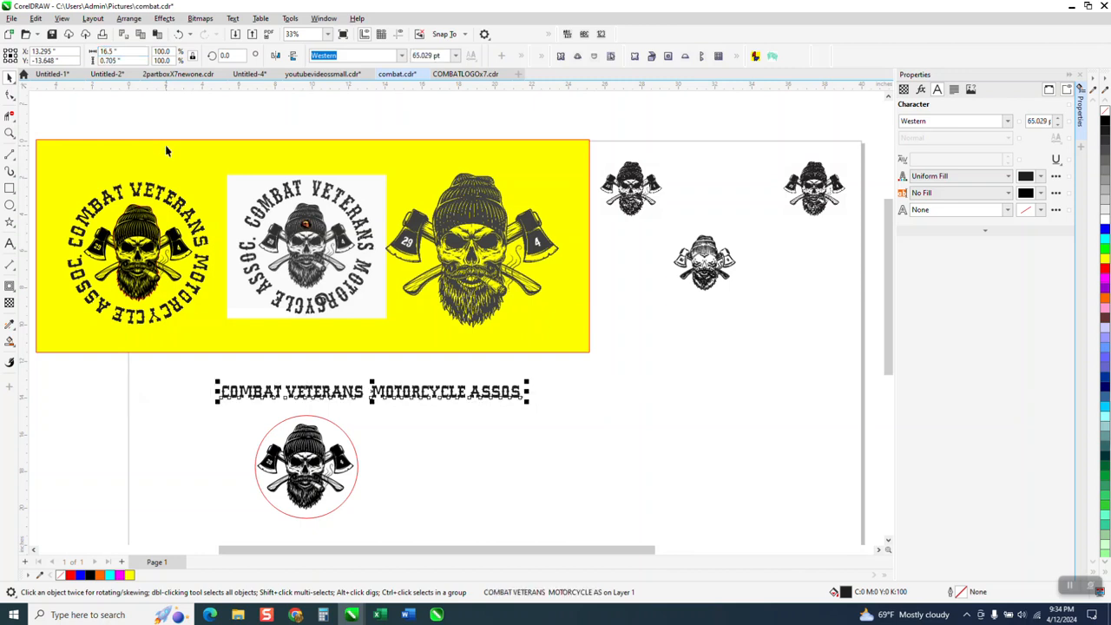
Set the nudge distance to 7 inches and nudge the red circle once to the right, off the skull.
click(10, 133)
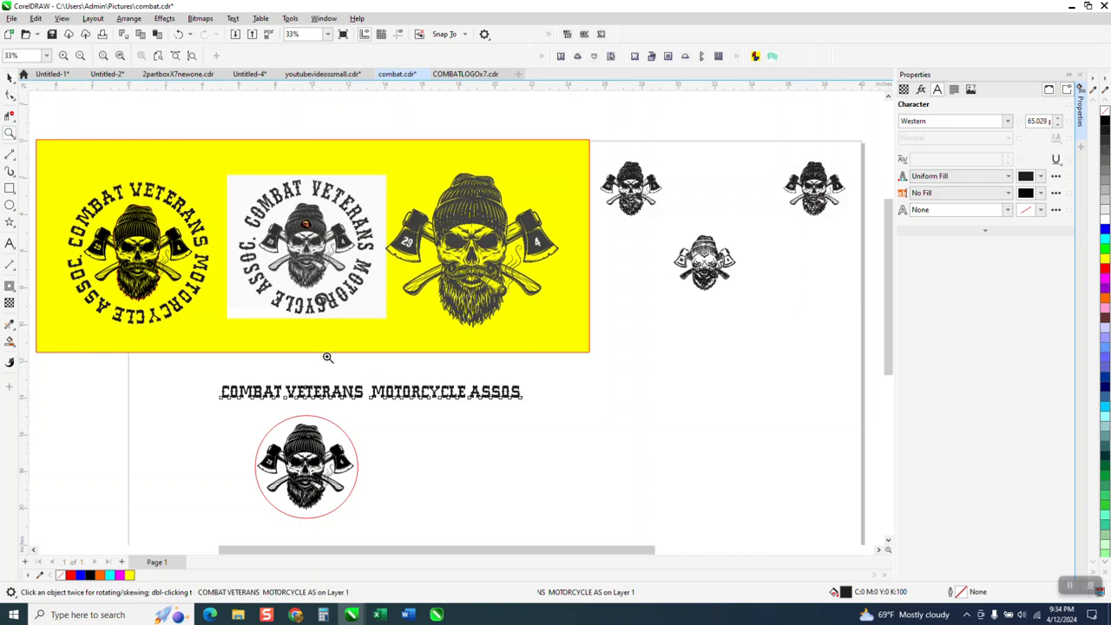
drag(189, 366, 666, 501)
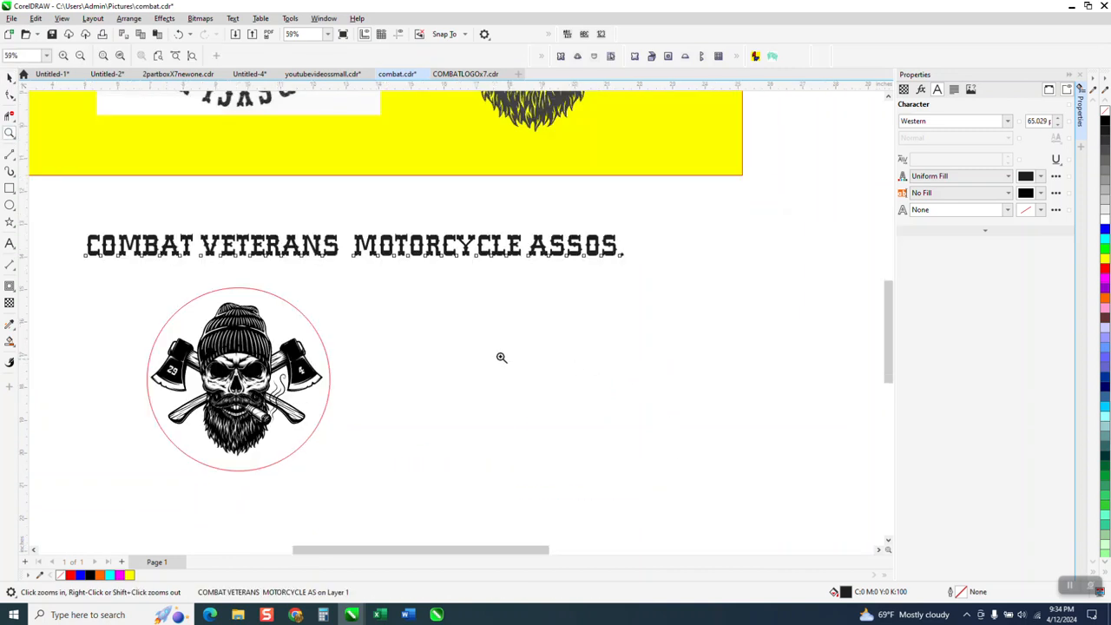
click(10, 77)
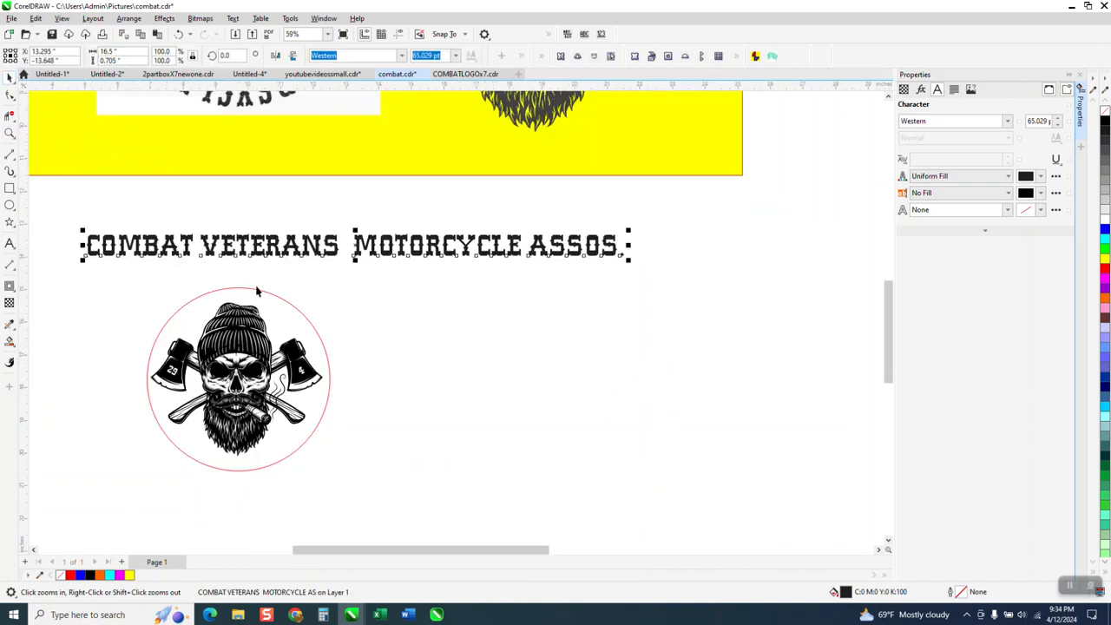
click(288, 284)
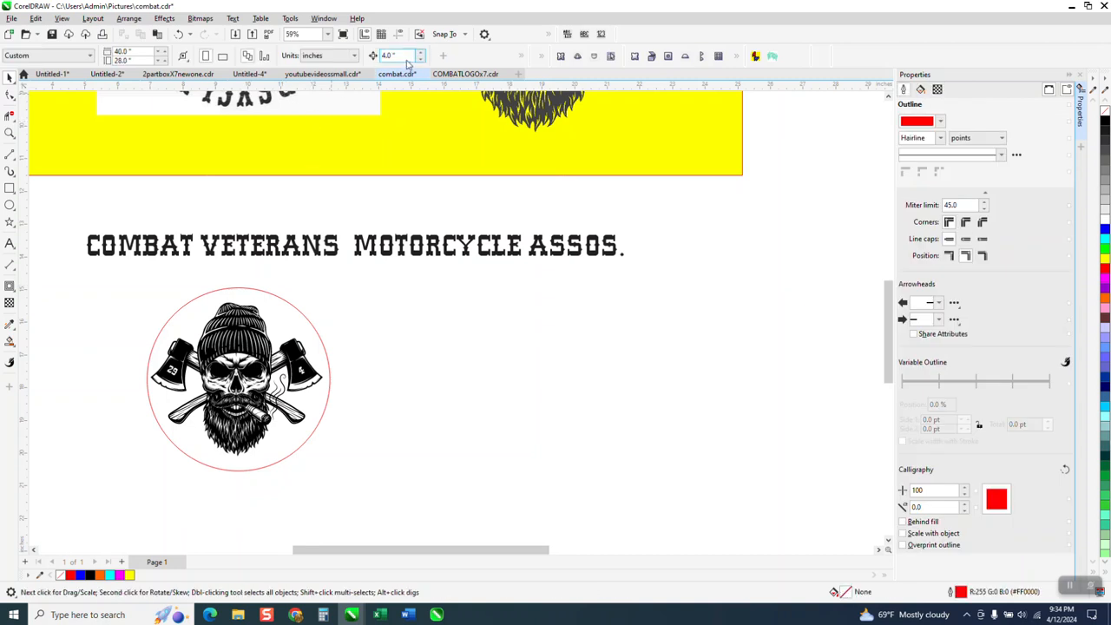
click(299, 311)
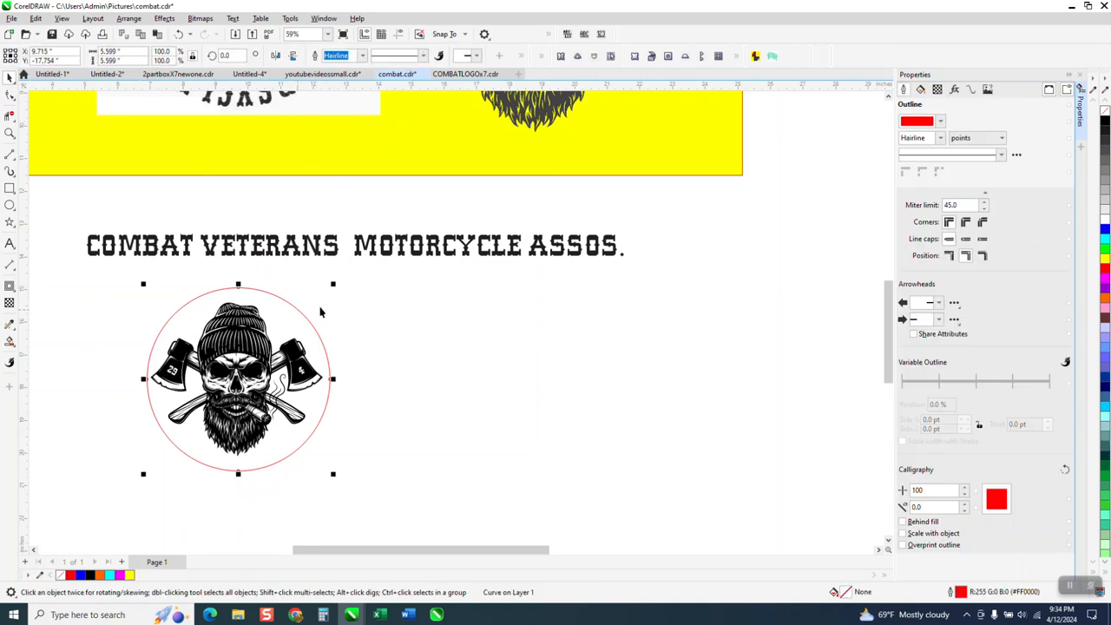
click(341, 277)
drag(403, 57, 356, 73)
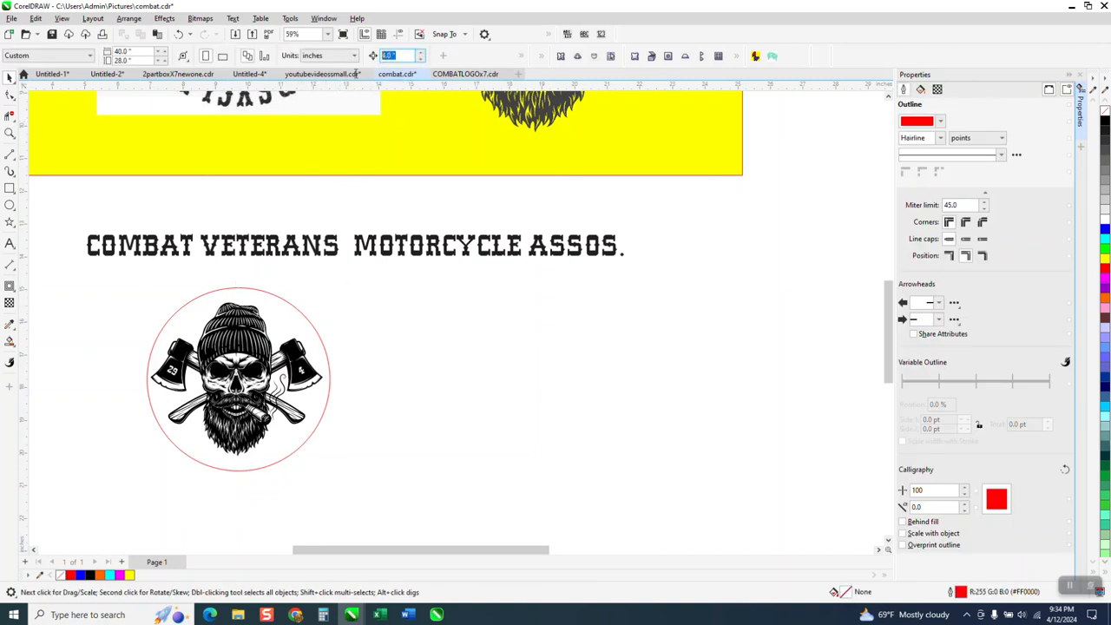
text(7)
click(322, 345)
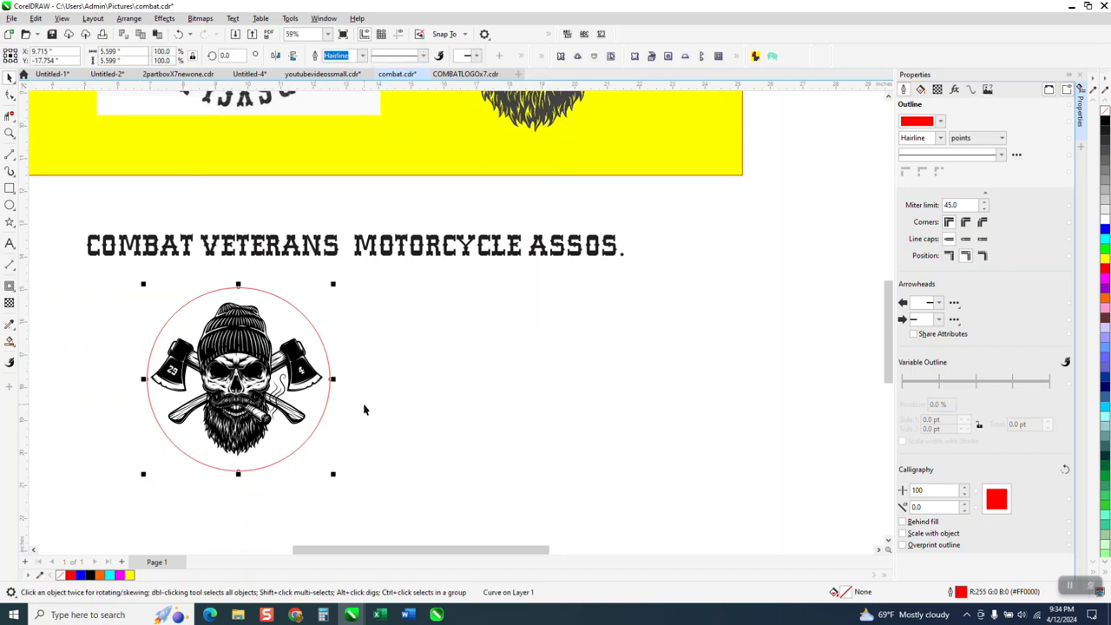
key(Right)
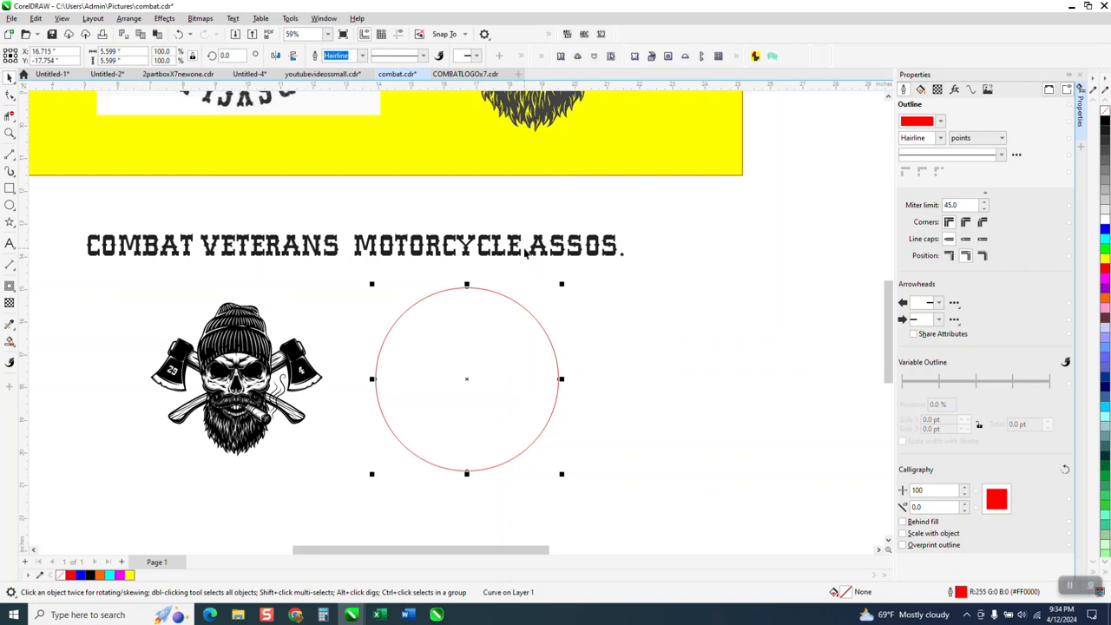
Move the text line about 4.2 inches to the right so it sits above the empty circle.
drag(533, 252, 675, 252)
scroll(659, 395, down, 1)
scroll(659, 397, down, 1)
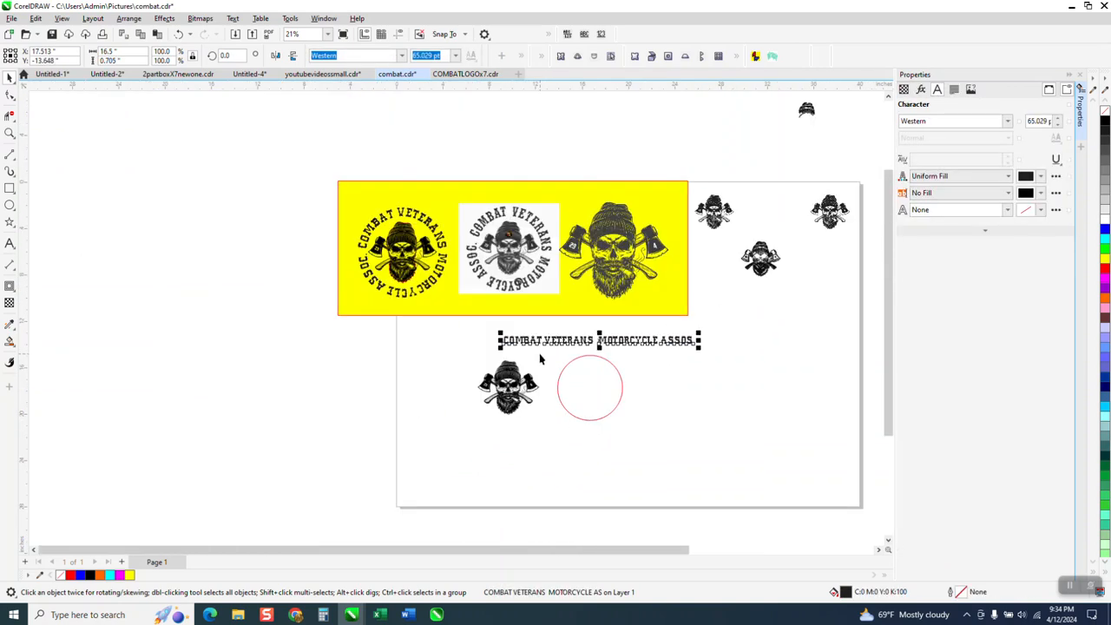
Examine how the lettering runs around the circle in the original logo image on the yellow background.
click(9, 131)
drag(536, 259, 575, 292)
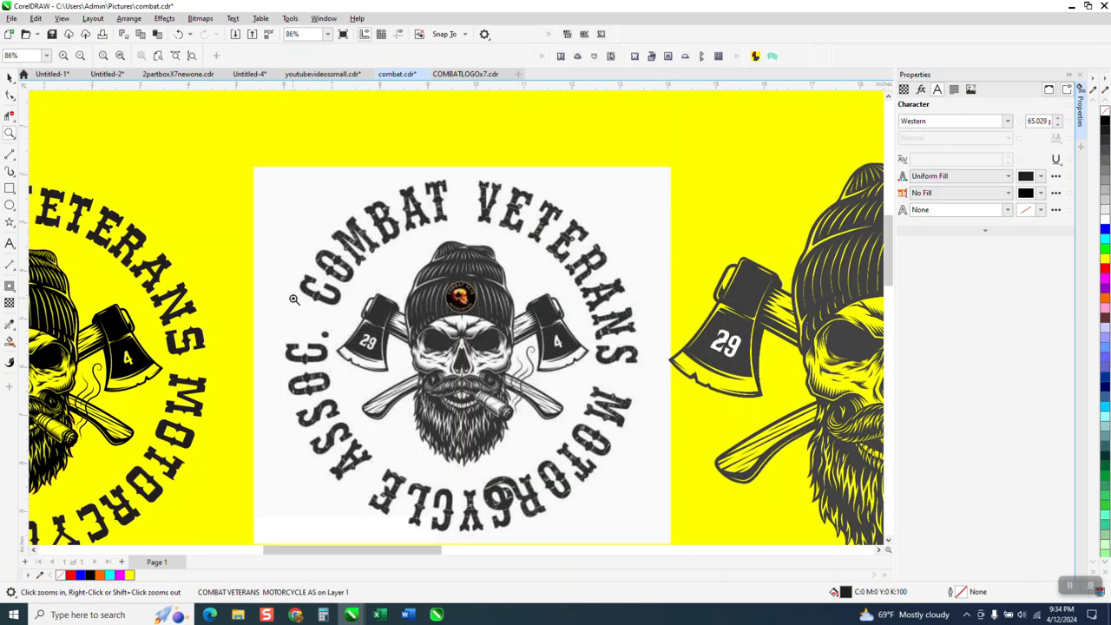
scroll(386, 218, down, 12)
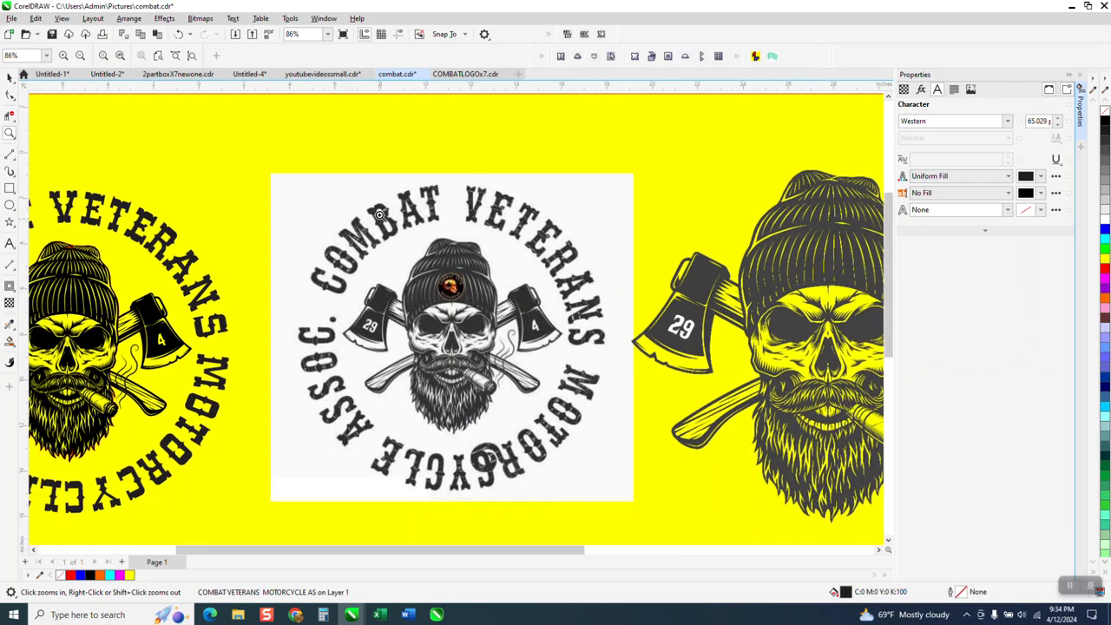
scroll(410, 229, down, 1)
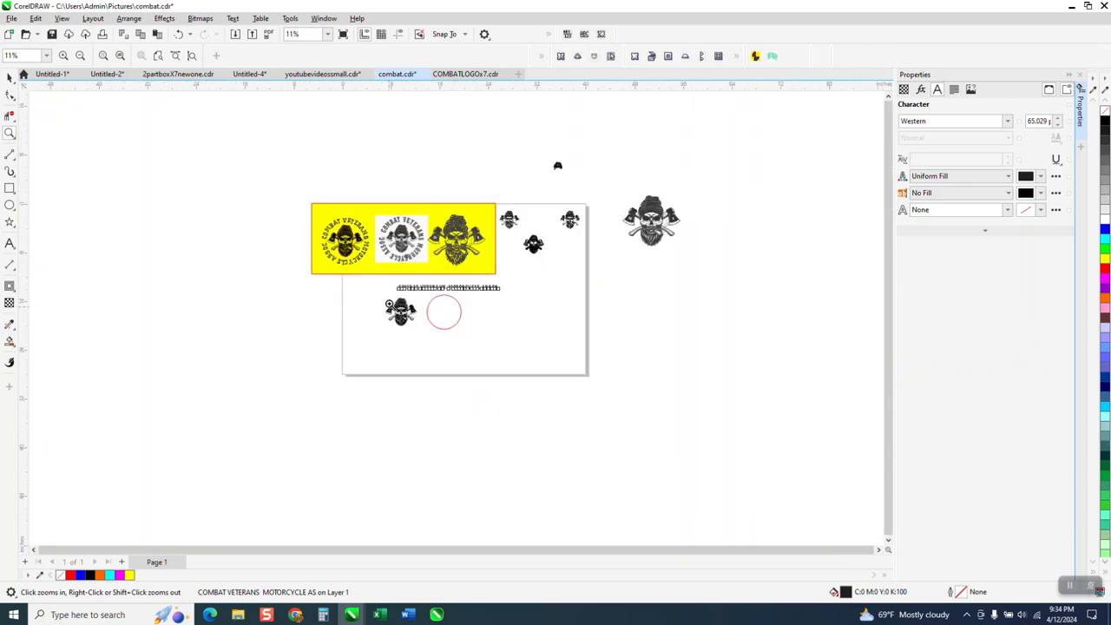
Fit the COMBAT VETERANS MOTORCYCLE ASSOS. text to the outside of the red circle, starting COMBAT at the circle's upper left.
drag(388, 276, 565, 367)
click(9, 76)
click(272, 173)
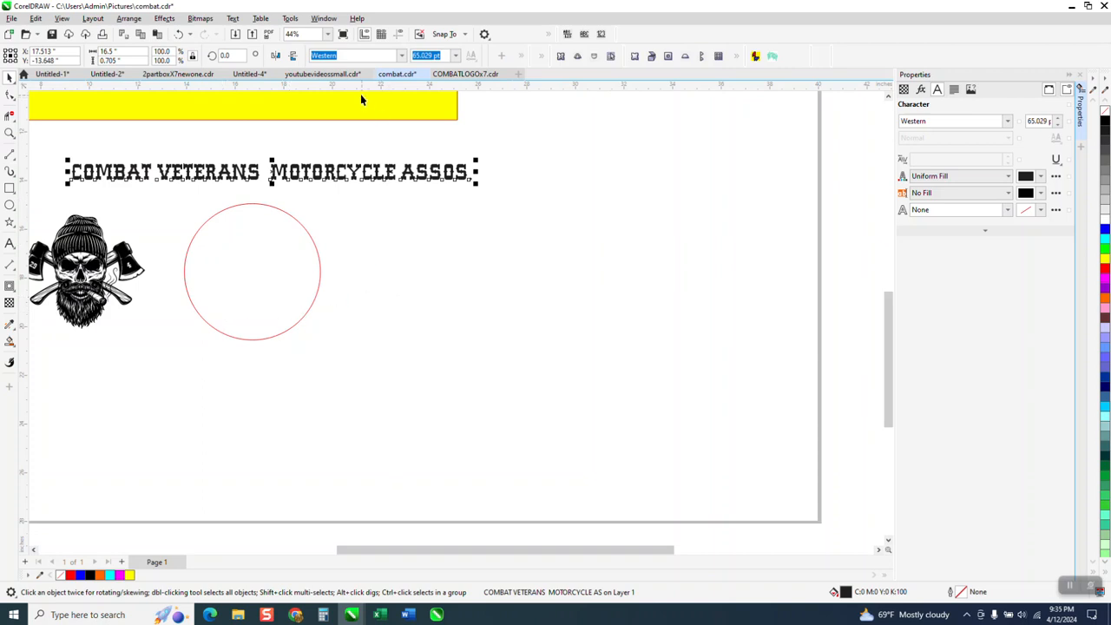
click(232, 21)
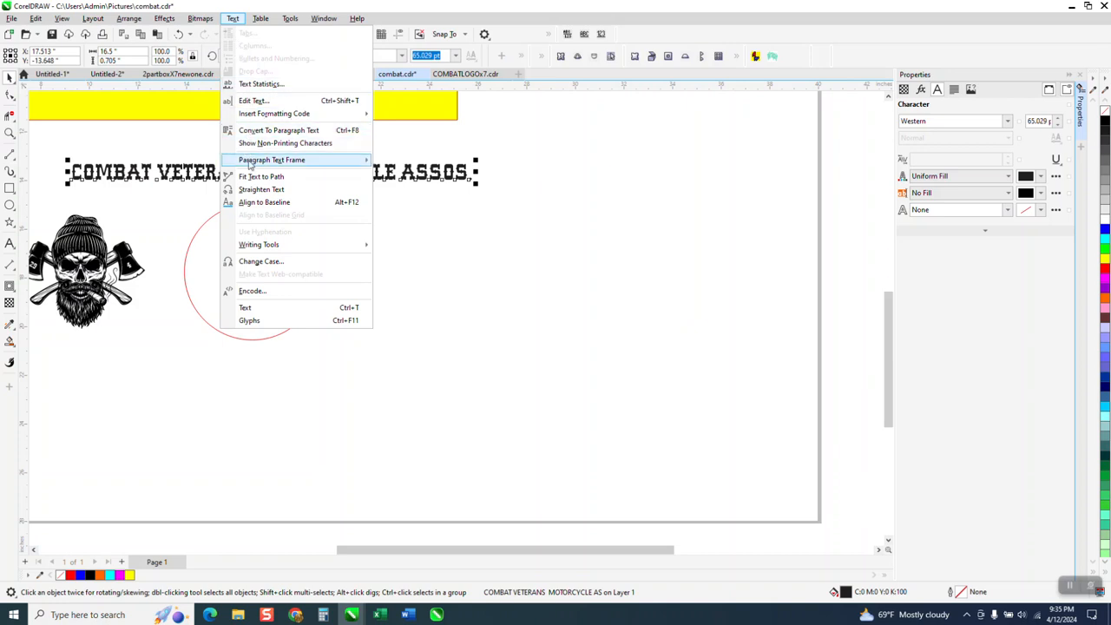
click(261, 176)
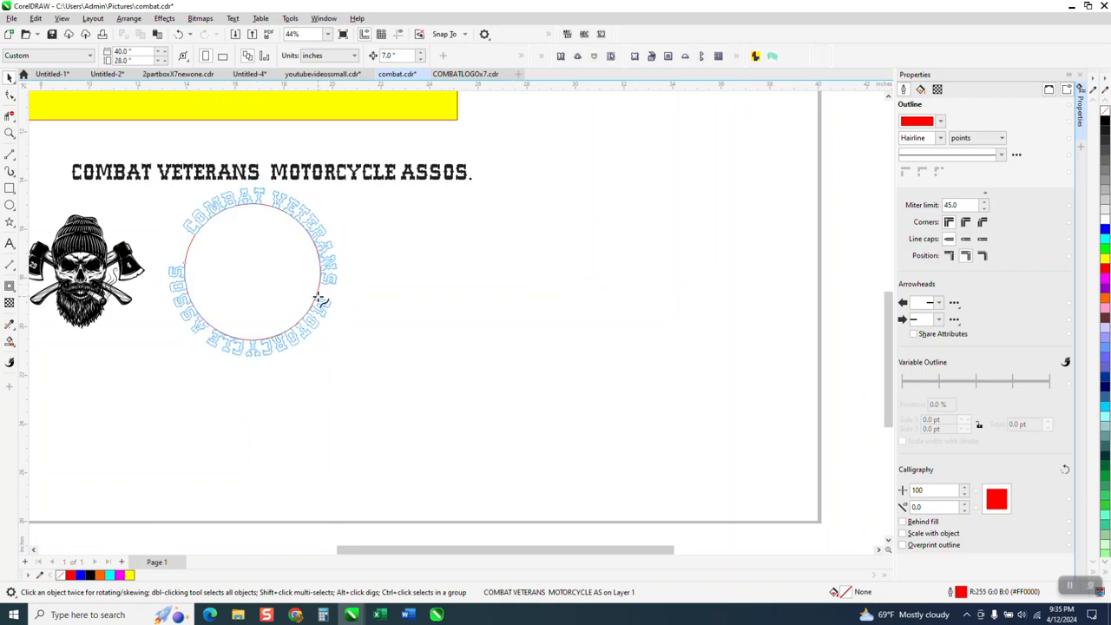
click(320, 301)
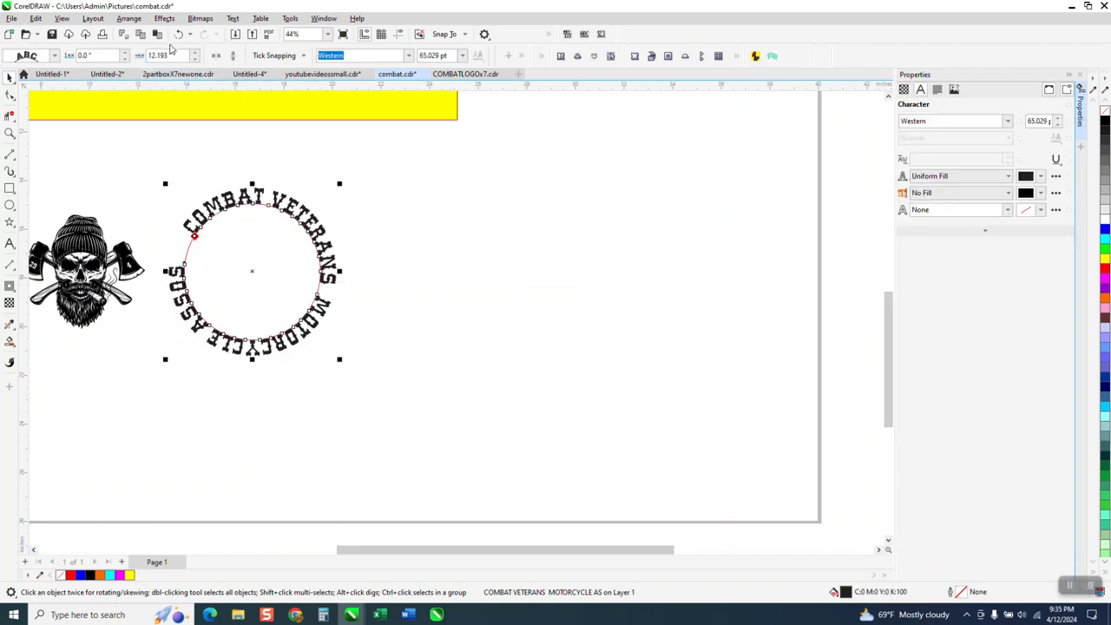
Widen the character spacing of the circular text slightly with the Shape tool to narrow the gap between ASSOS. and COMBAT.
click(9, 132)
drag(113, 179, 517, 396)
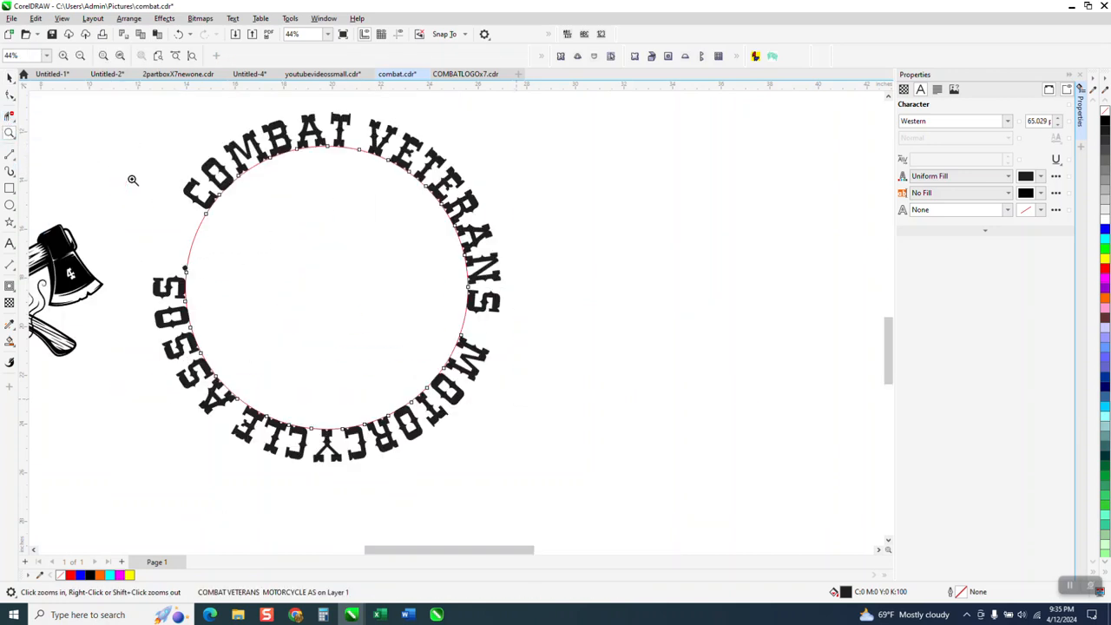
click(10, 96)
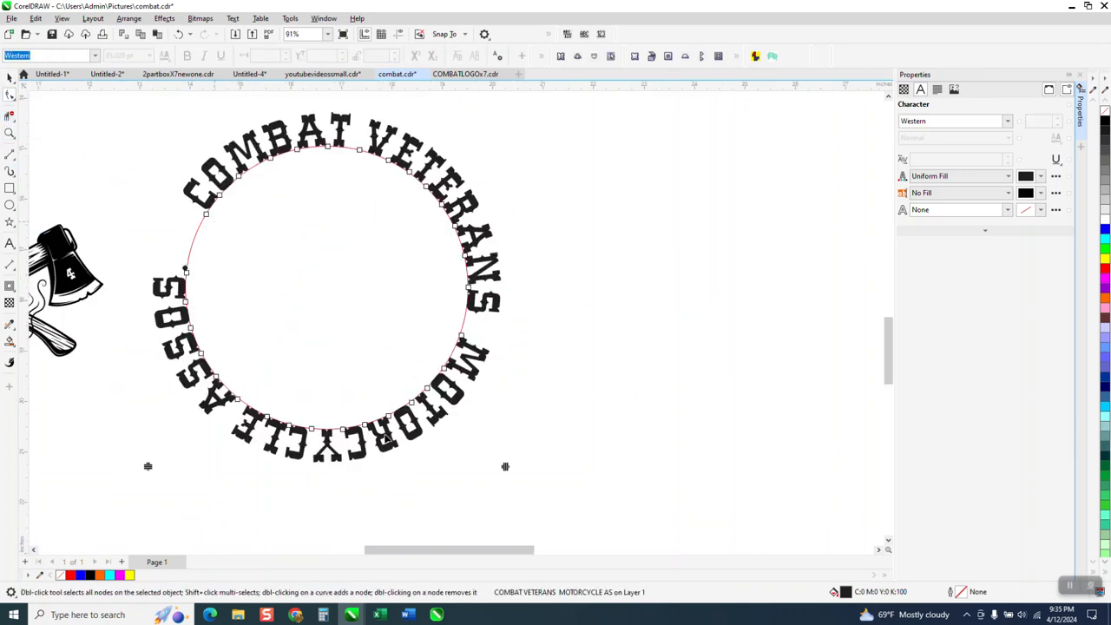
drag(506, 468, 518, 469)
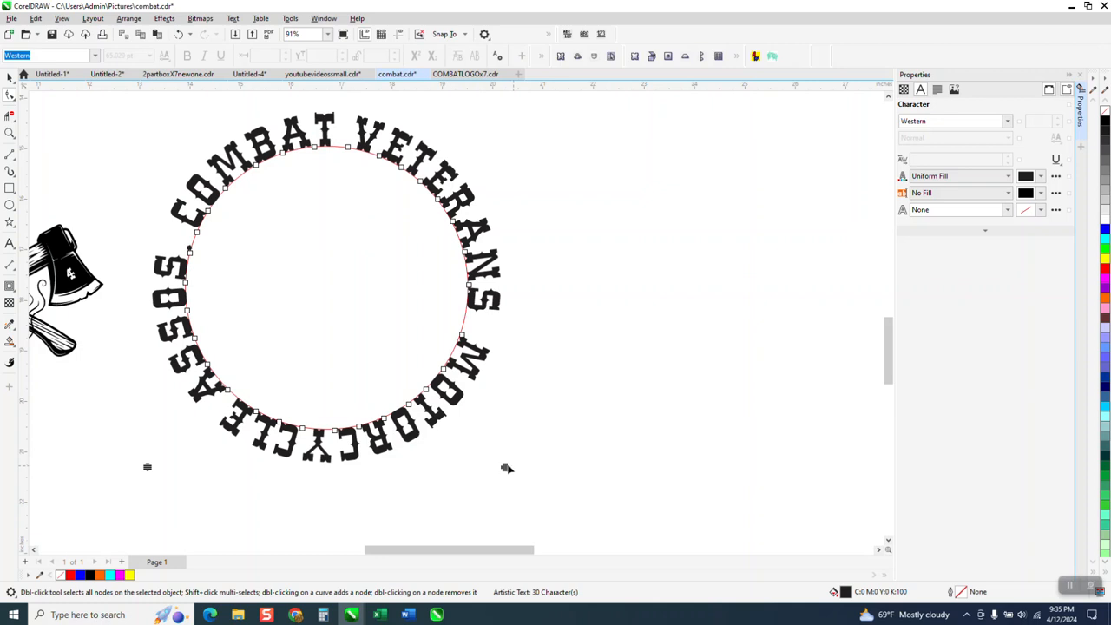
click(9, 76)
scroll(322, 281, down, 3)
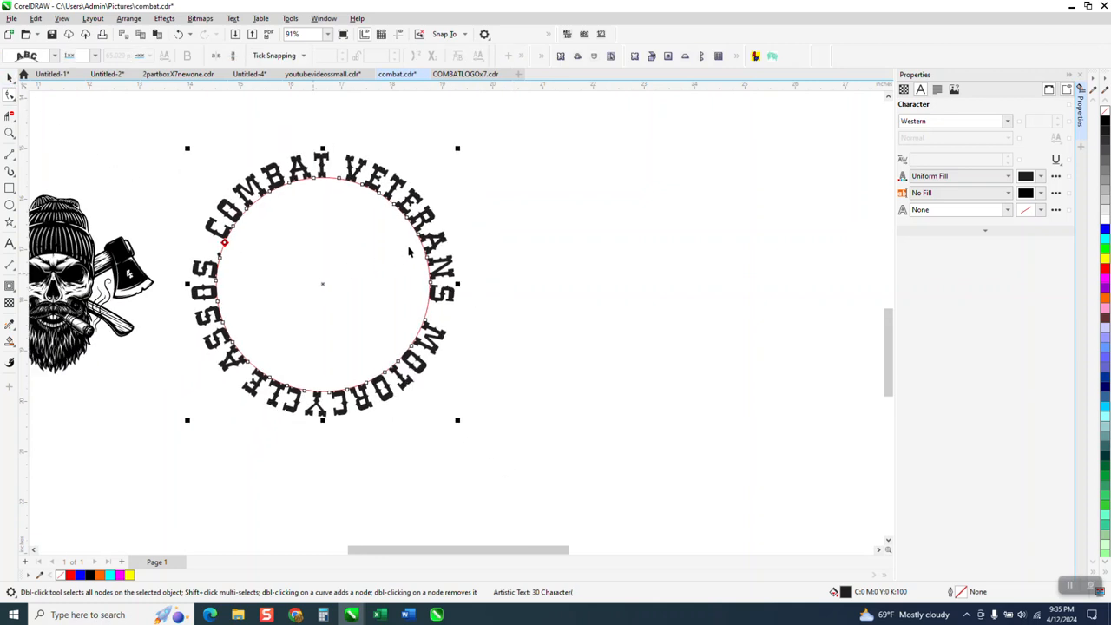
drag(231, 168, 516, 389)
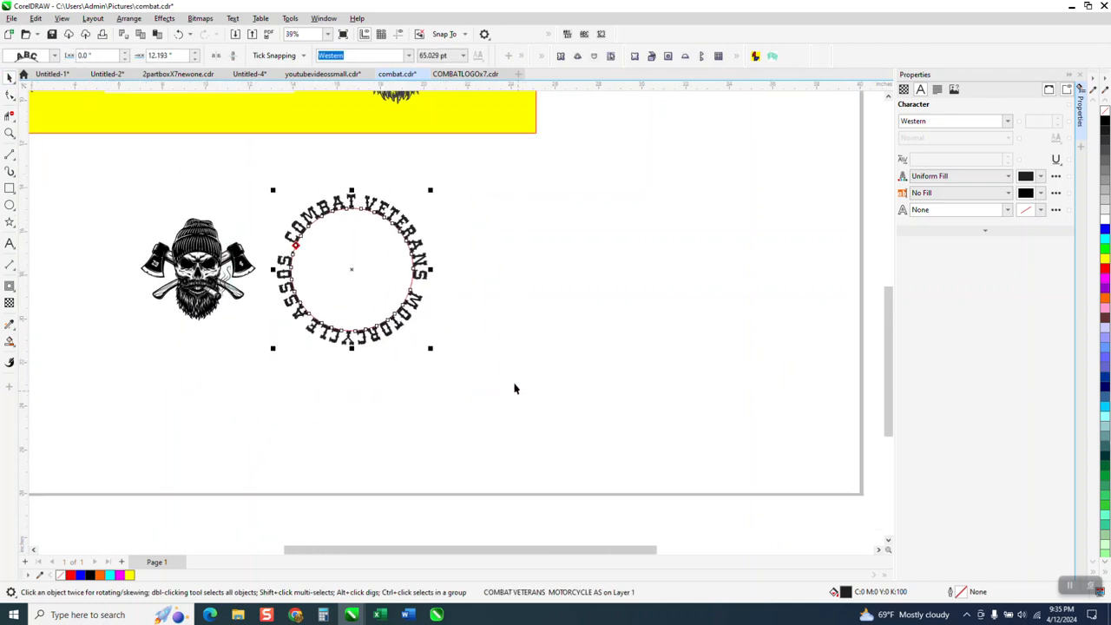
Break the circular lettering apart from the red circle and move it 7 inches to the left, around the skull.
click(129, 18)
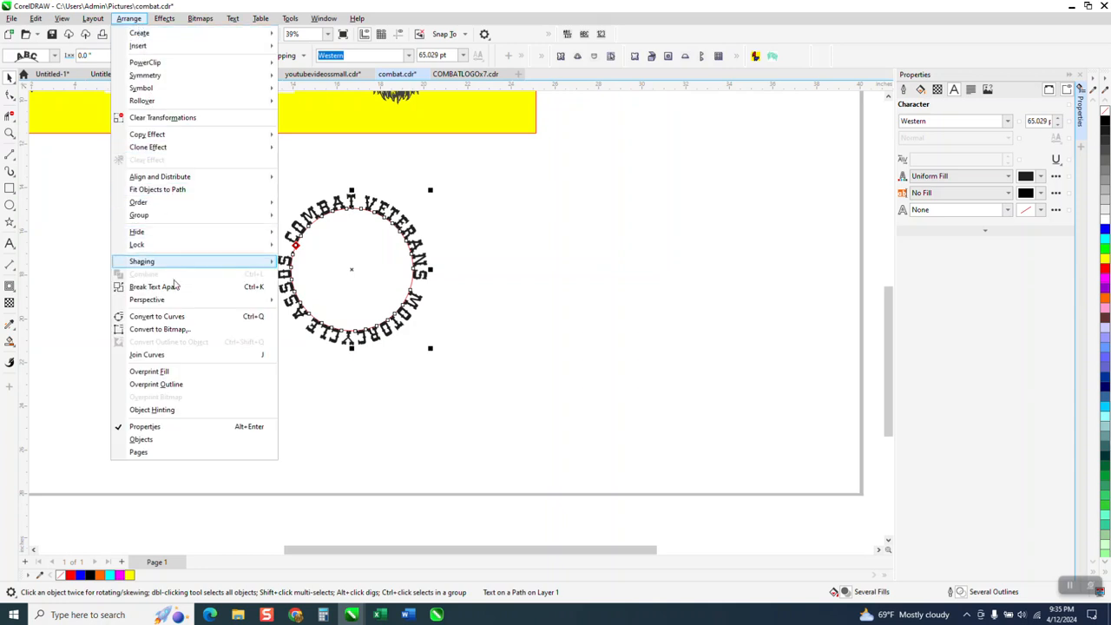
click(174, 287)
click(369, 205)
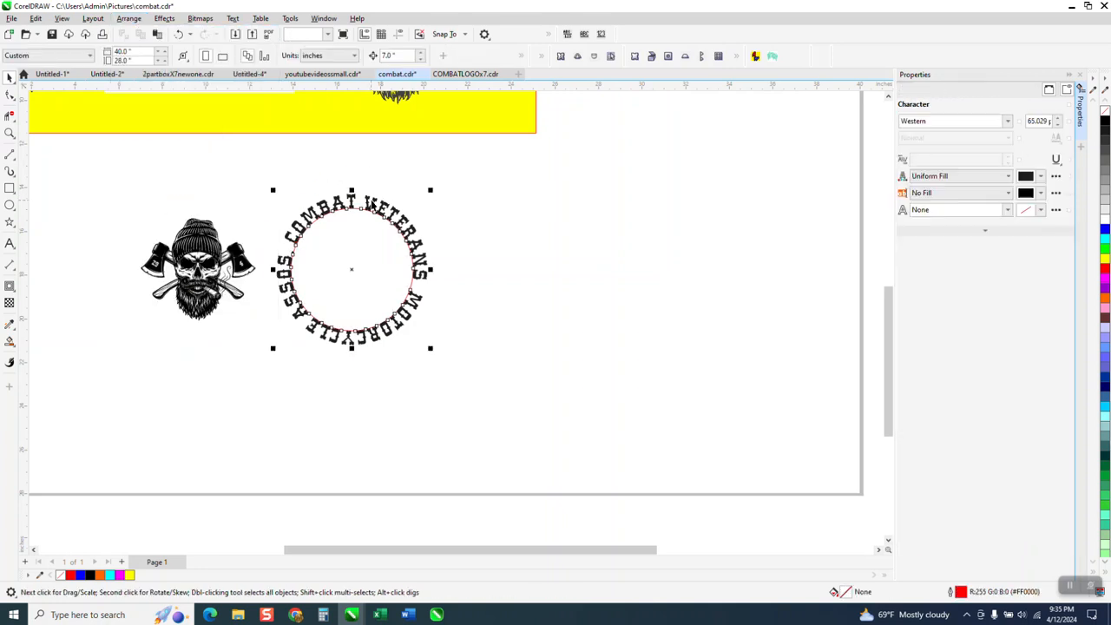
key(Left)
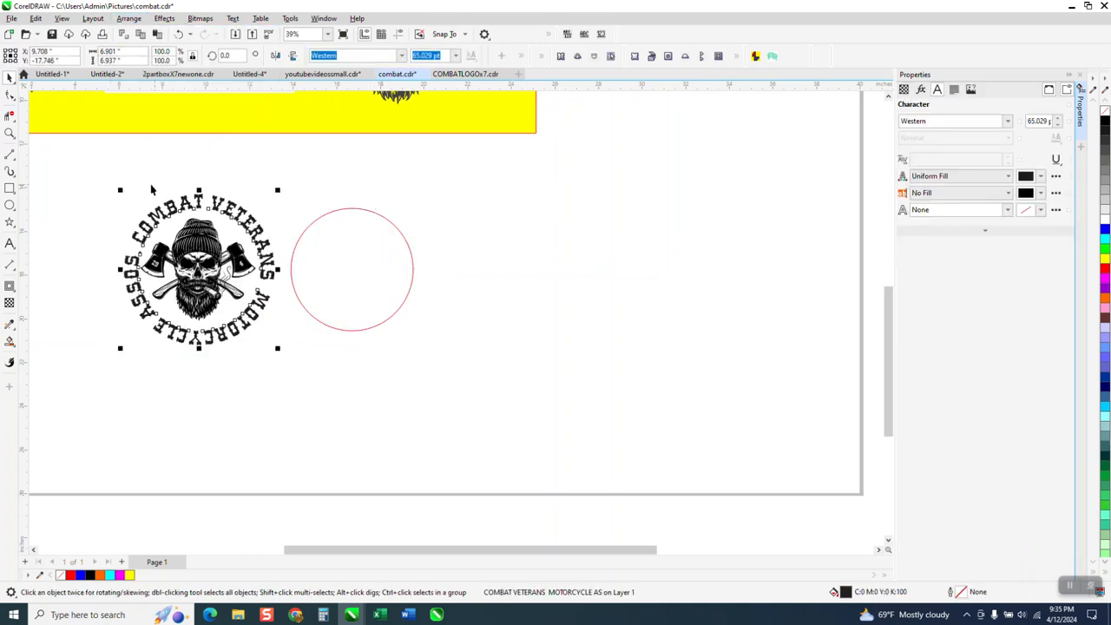
Compare the assembled logo with the original image, examining the damaged letters around the C and R of MOTORCYCLE.
click(10, 134)
drag(84, 182, 354, 345)
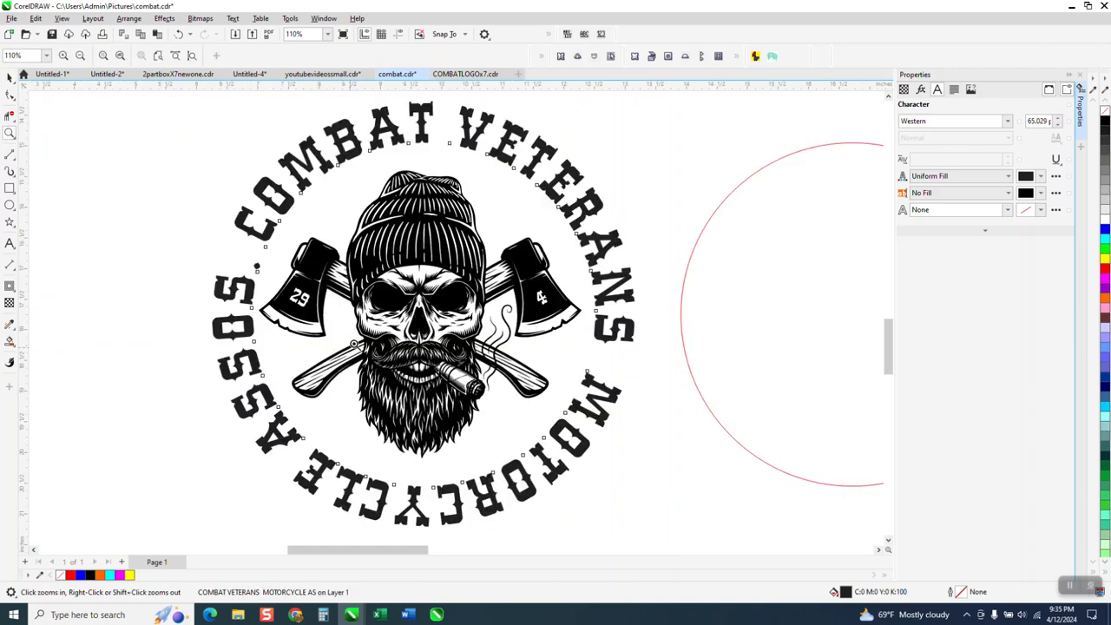
scroll(390, 390, down, 1)
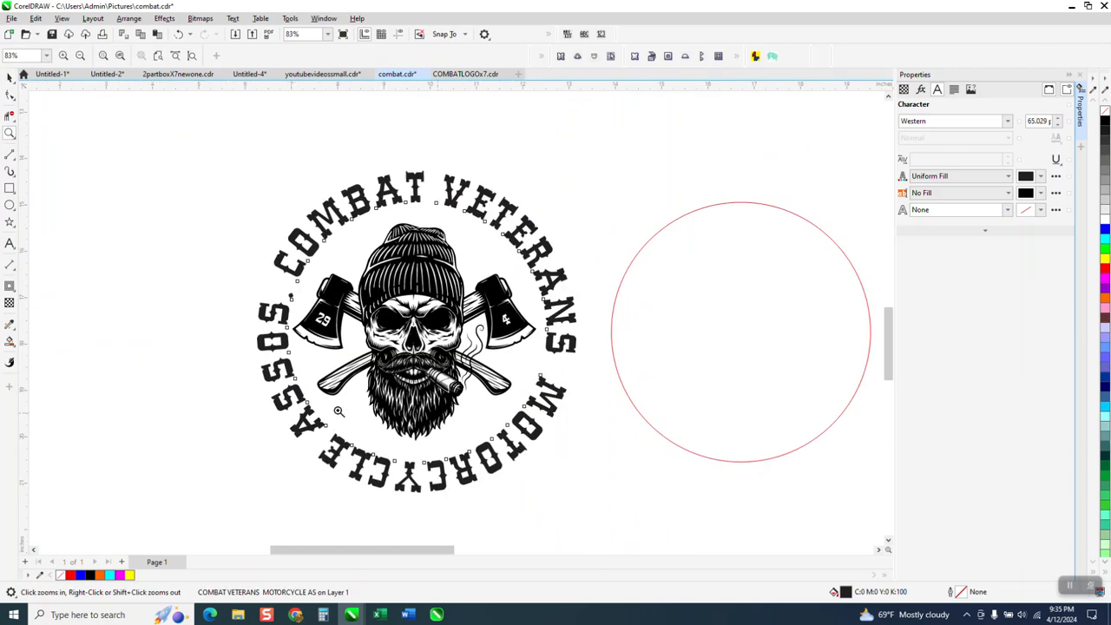
scroll(380, 399, down, 1)
scroll(370, 406, down, 1)
scroll(421, 228, down, 1)
drag(413, 198, 434, 238)
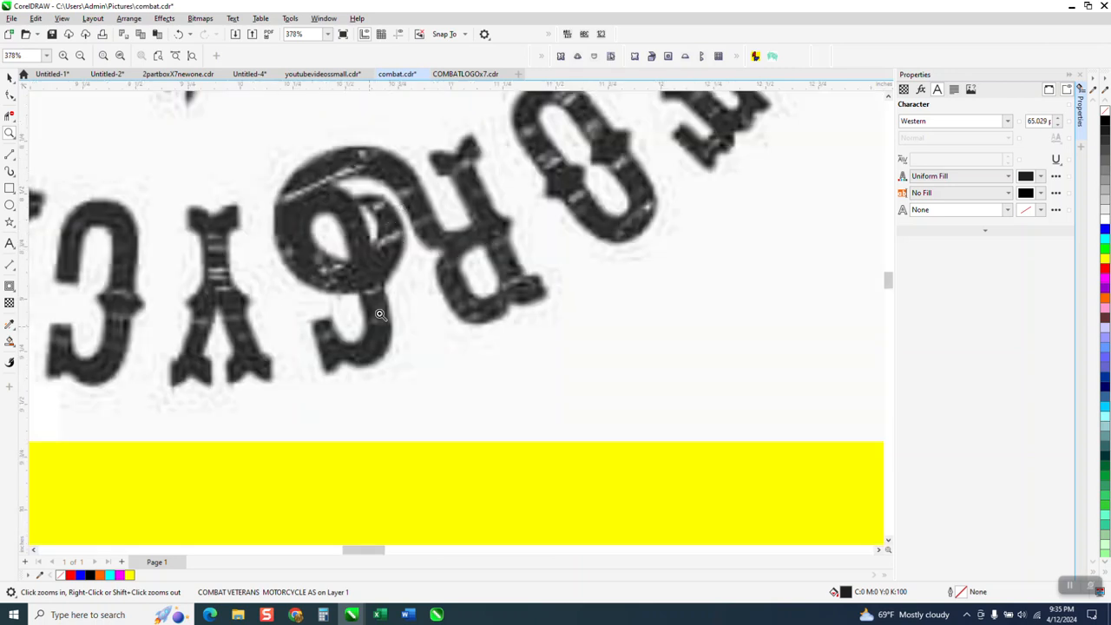
scroll(370, 209, down, 5)
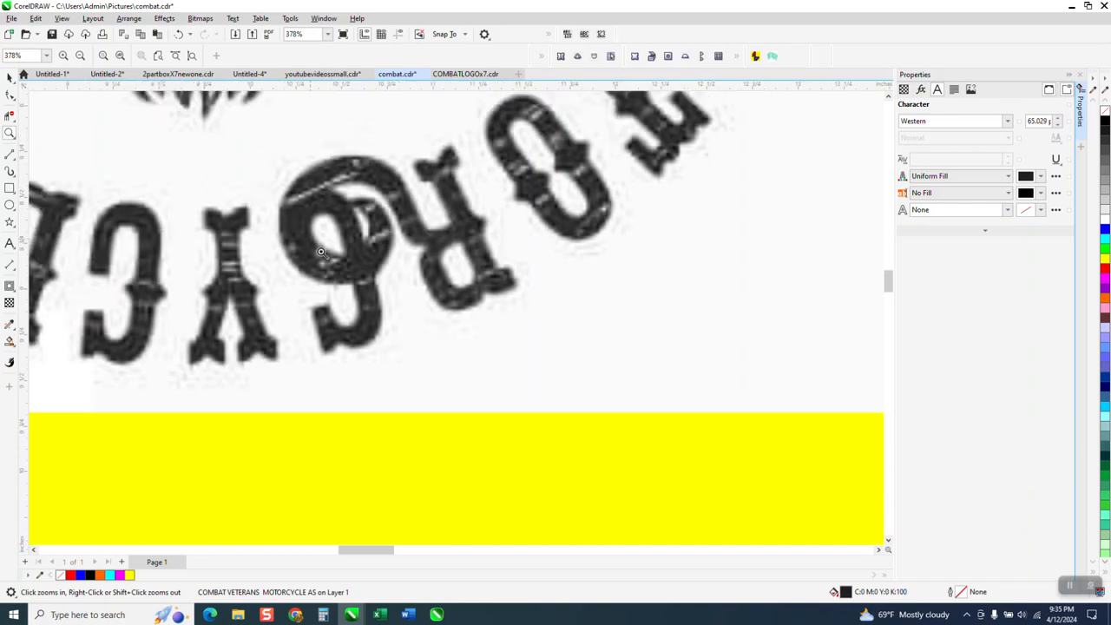
scroll(350, 253, down, 5)
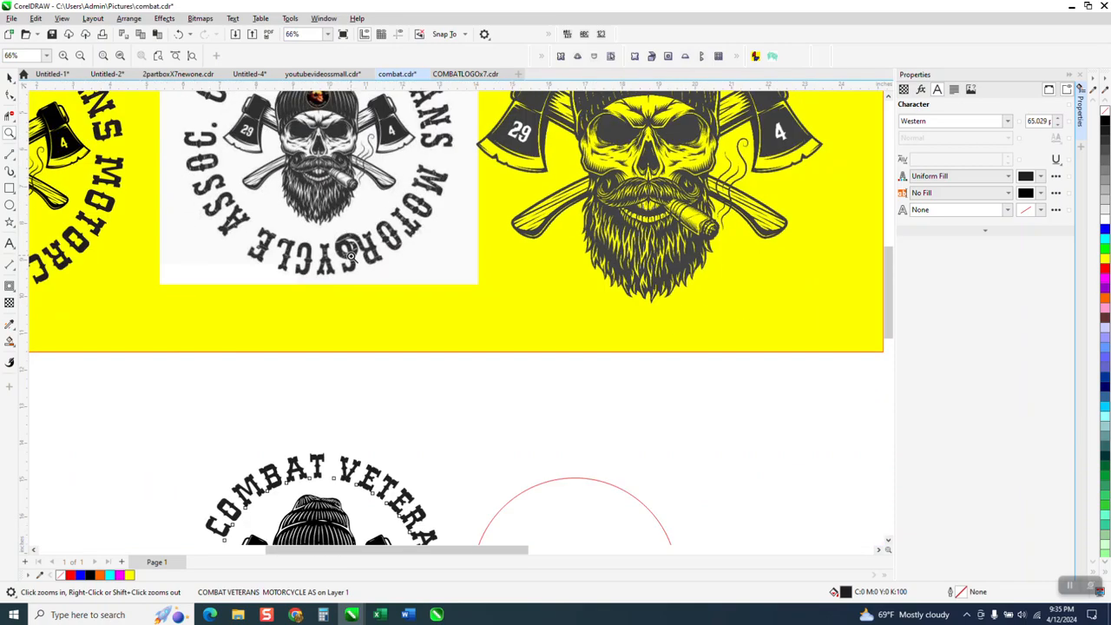
Inspect the vector skull's beard, teeth and cigar up close inside the rebuilt circular lettering.
drag(258, 369, 436, 499)
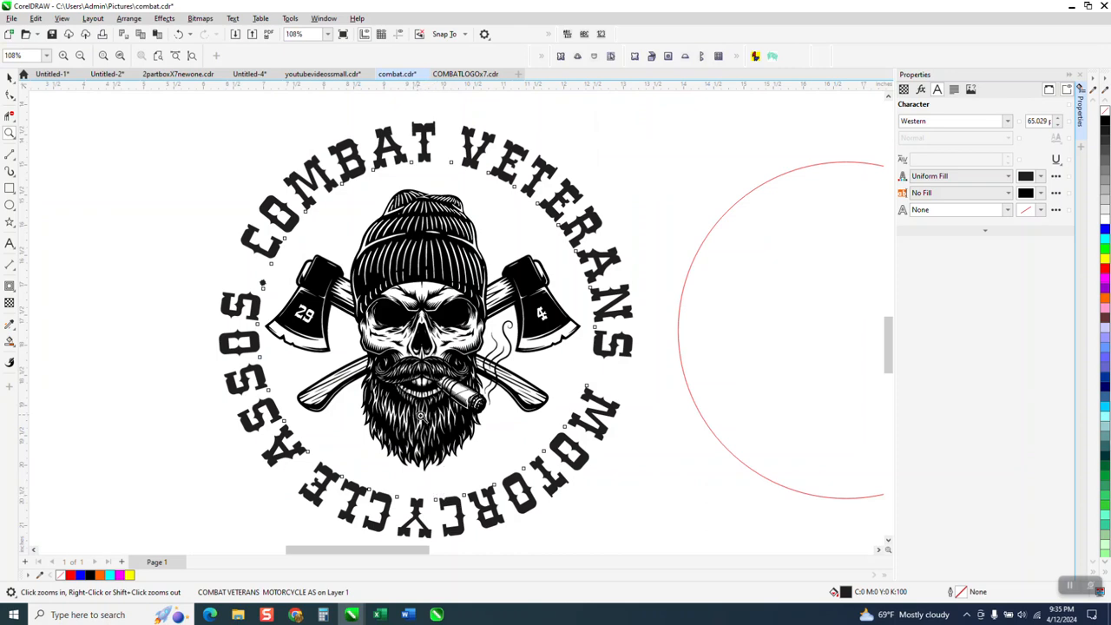
drag(374, 387, 493, 451)
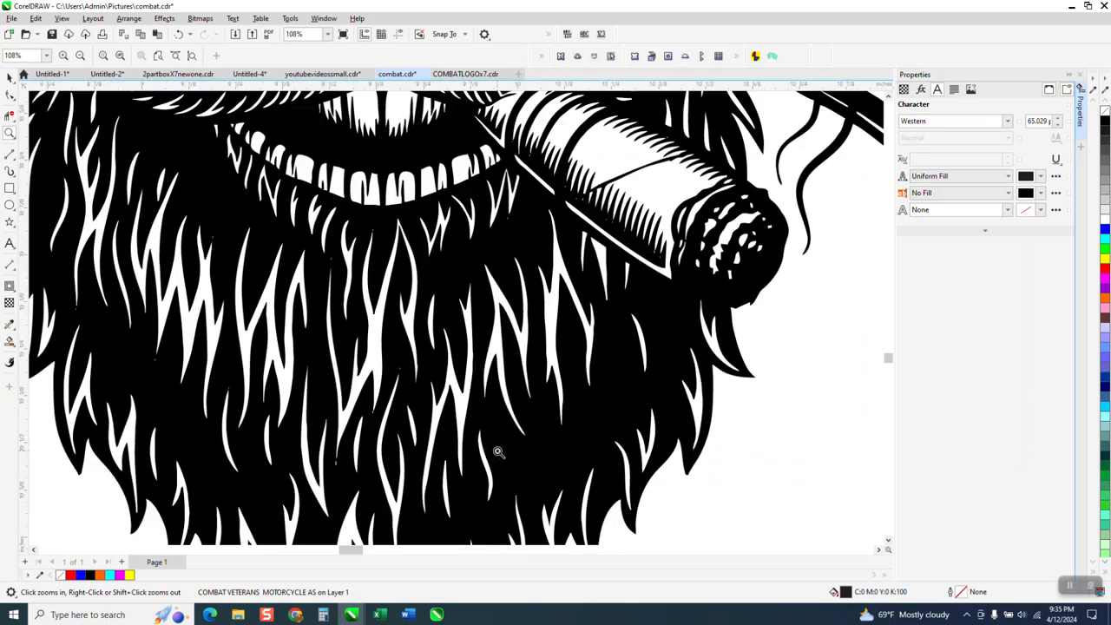
scroll(398, 356, down, 4)
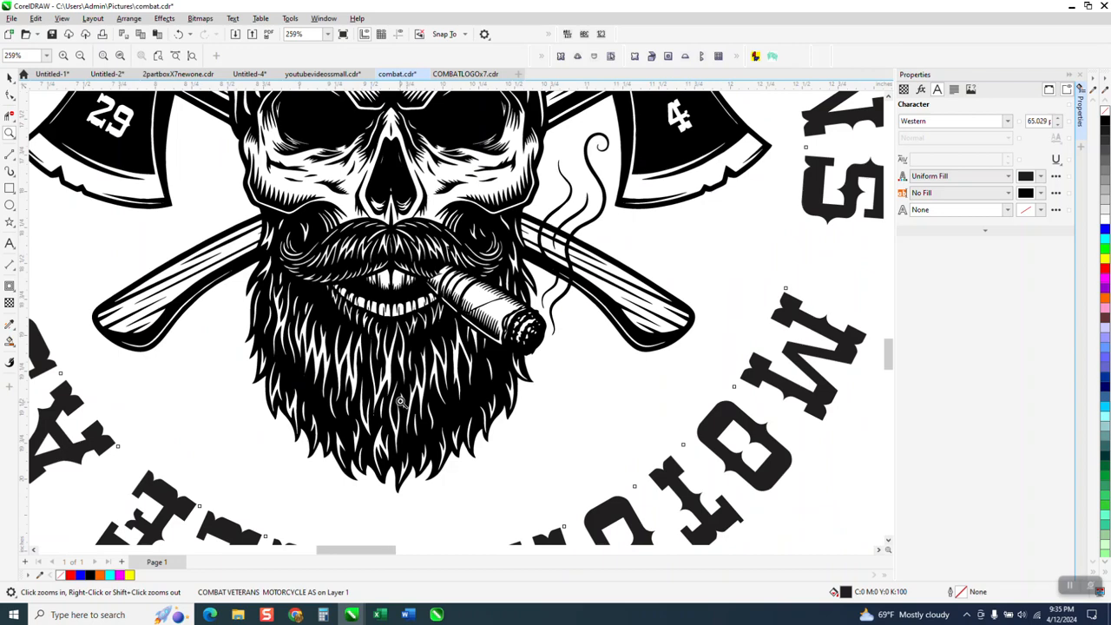
scroll(411, 373, down, 1)
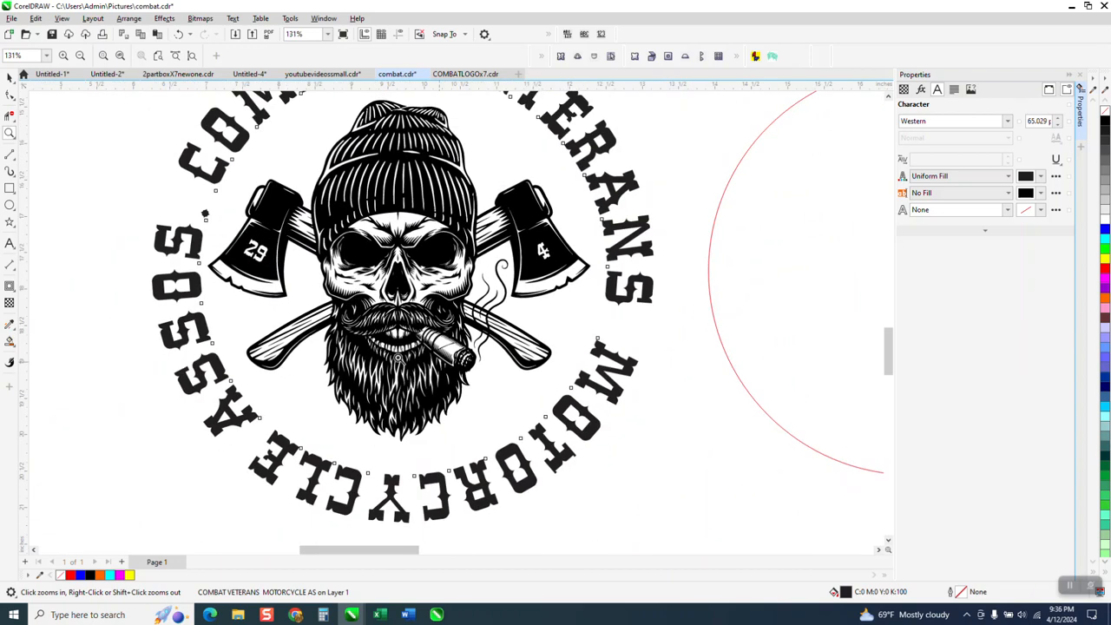
scroll(360, 361, down, 1)
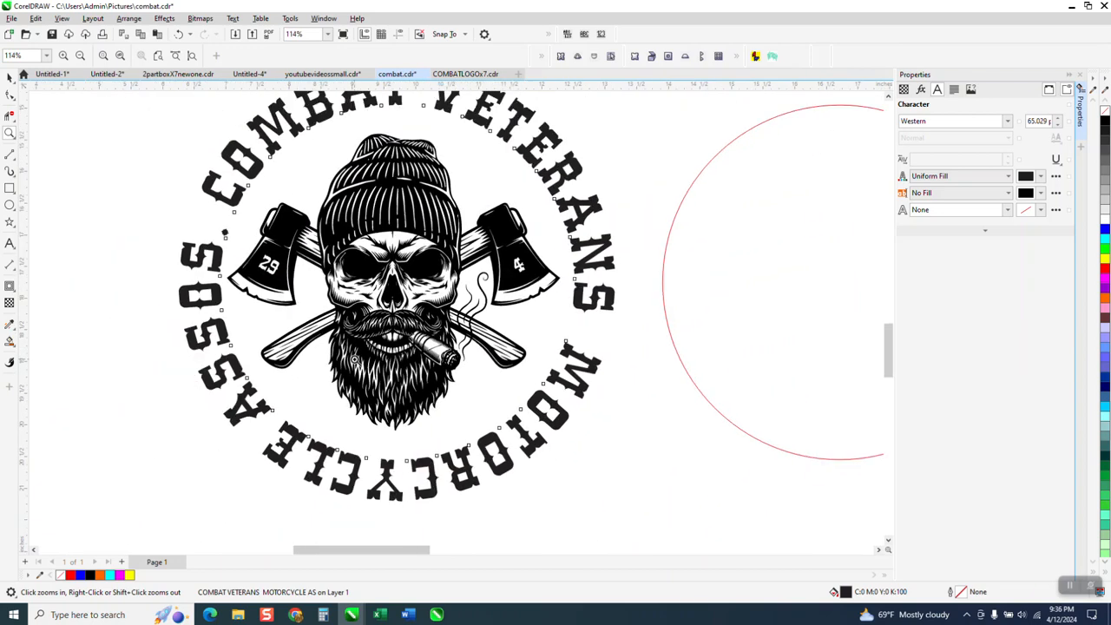
scroll(391, 285, down, 1)
Group the circular COMBAT VETERANS MOTORCYCLE ASSOS. lettering with the skull.
click(10, 76)
scroll(148, 182, down, 2)
drag(156, 132, 494, 427)
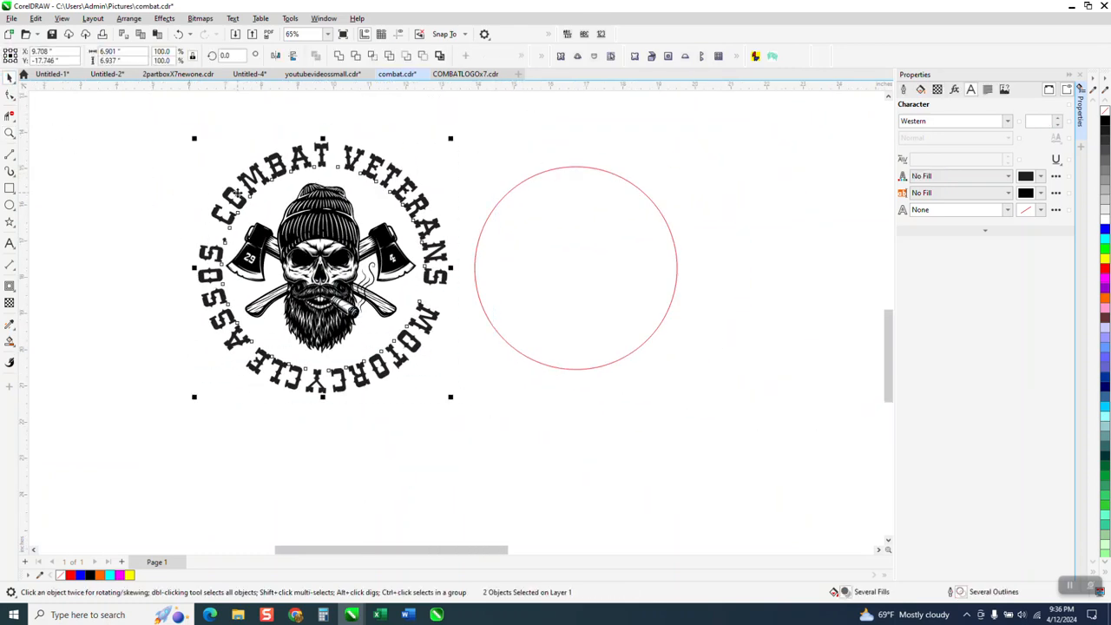
key(ctrl+g)
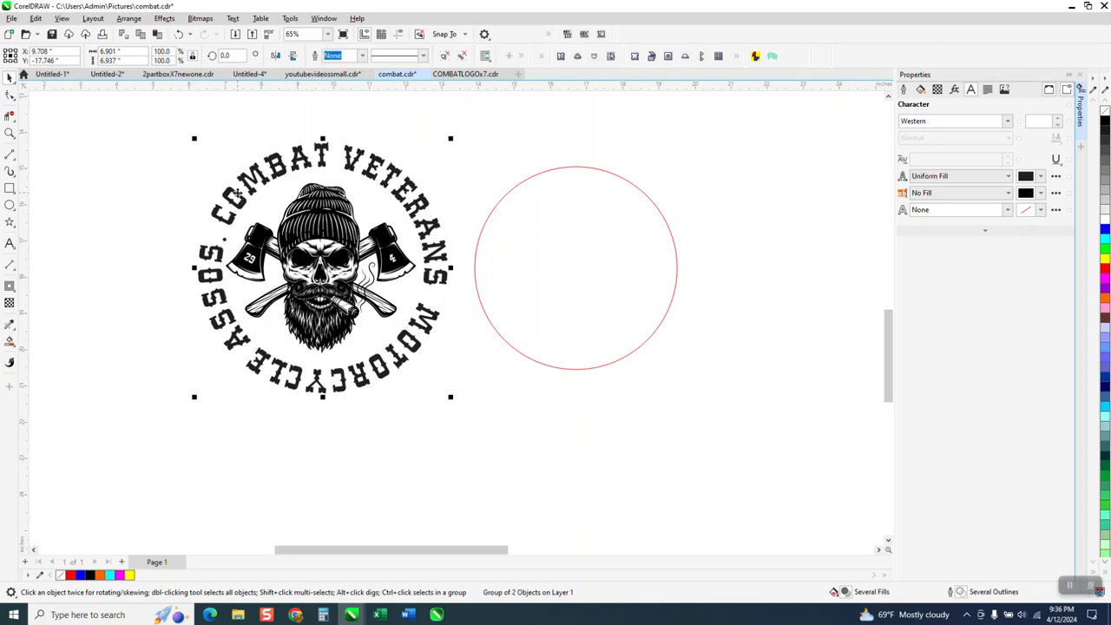
Scale the grouped logo down proportionally to about 3.32 by 3.34 inches and move it up and to the right.
drag(453, 141, 322, 270)
drag(276, 314, 361, 203)
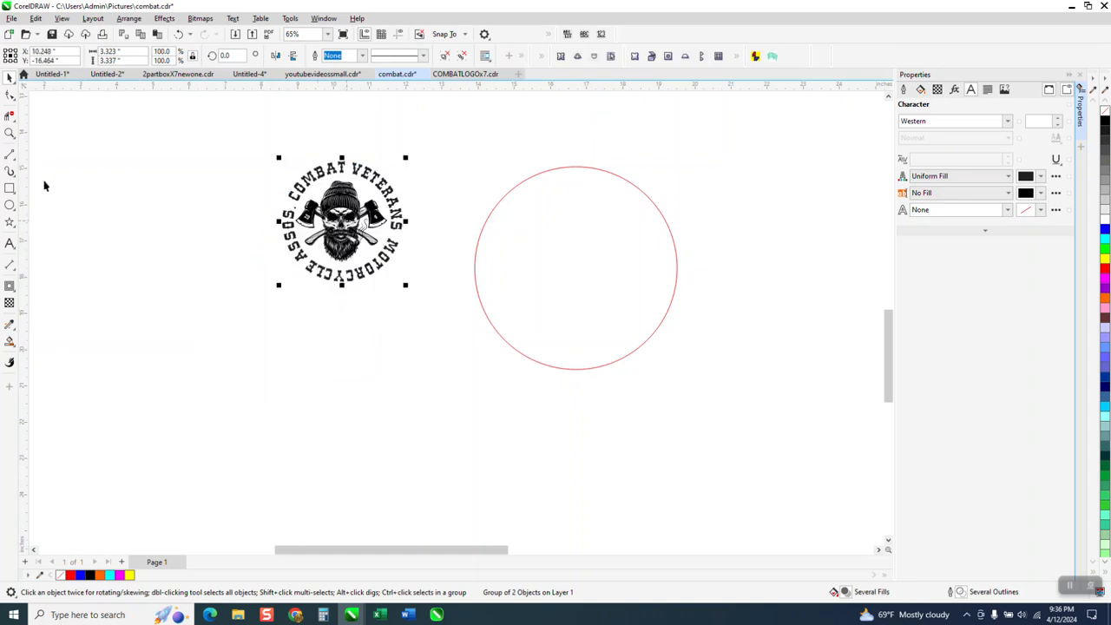
Examine the reduced logo's knit cap, nose and eye-socket line work at high magnification for clean detail.
click(10, 133)
drag(474, 287, 475, 287)
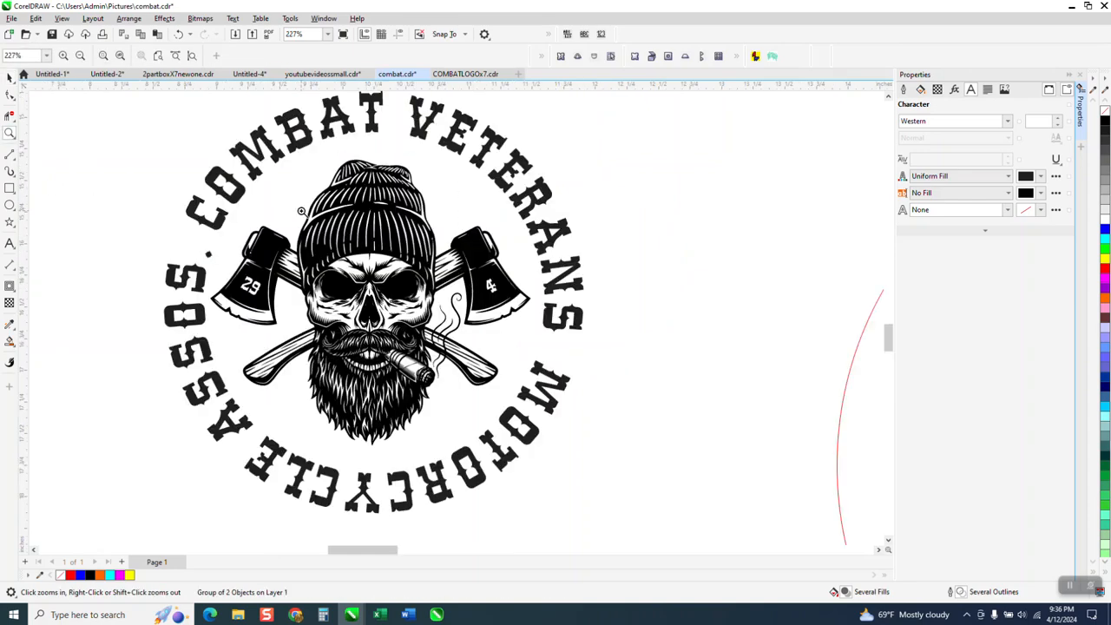
drag(266, 200, 417, 298)
scroll(328, 260, down, 2)
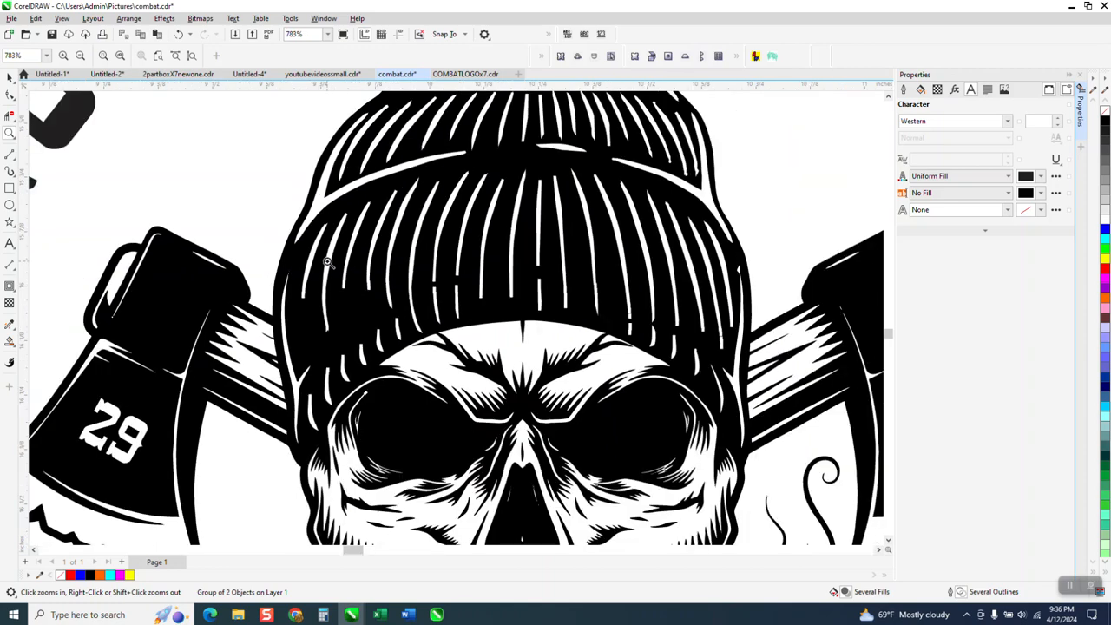
scroll(329, 260, down, 2)
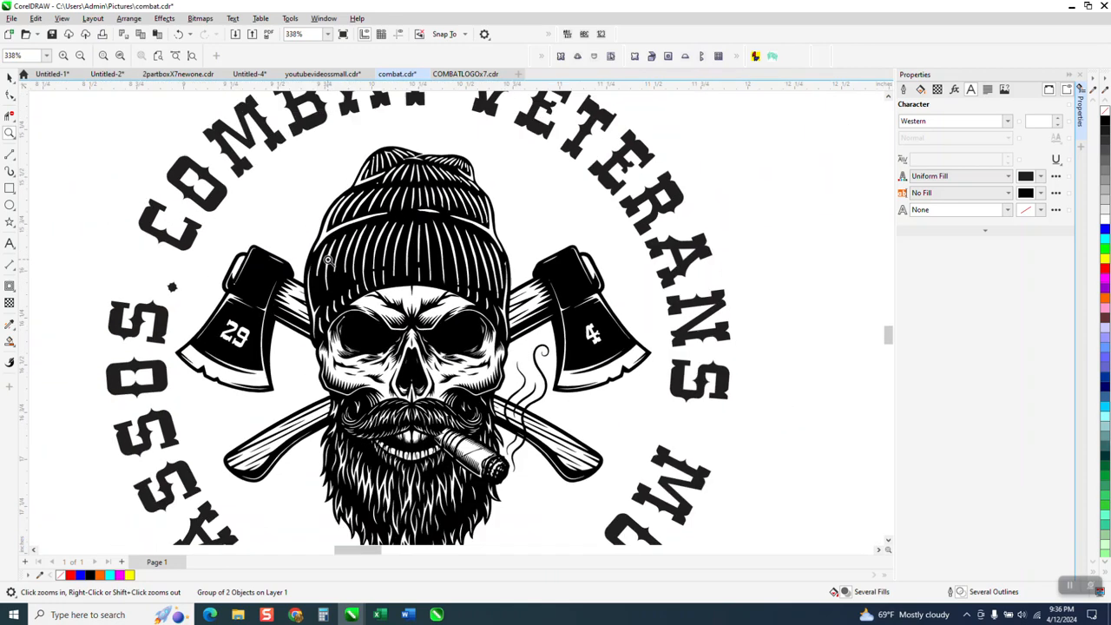
drag(387, 318, 513, 383)
scroll(494, 372, down, 1)
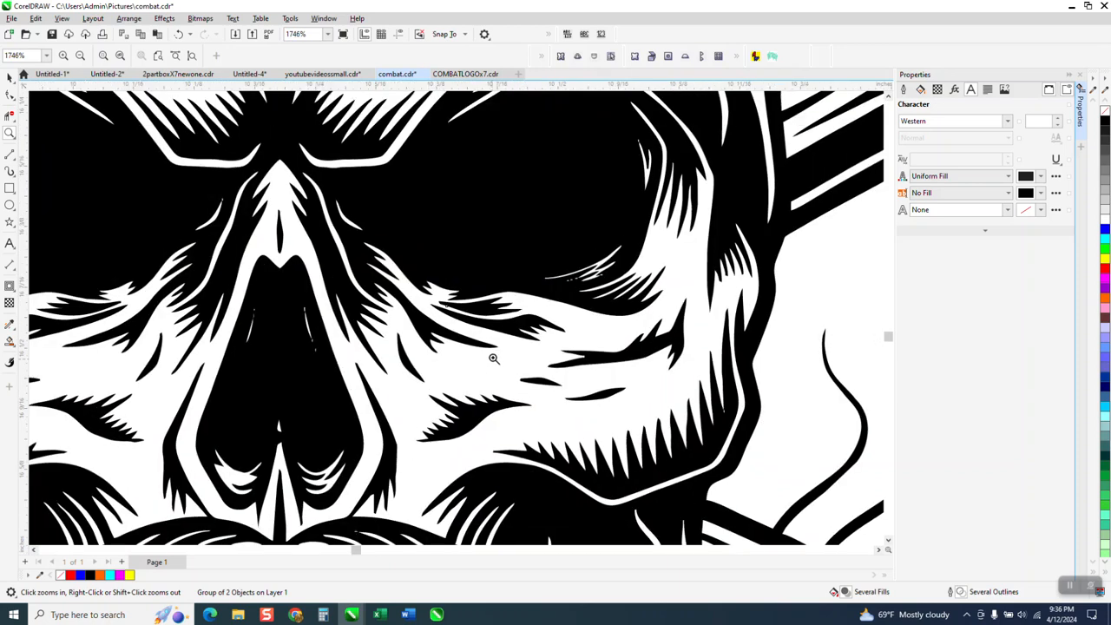
drag(511, 269, 725, 332)
scroll(400, 296, down, 1)
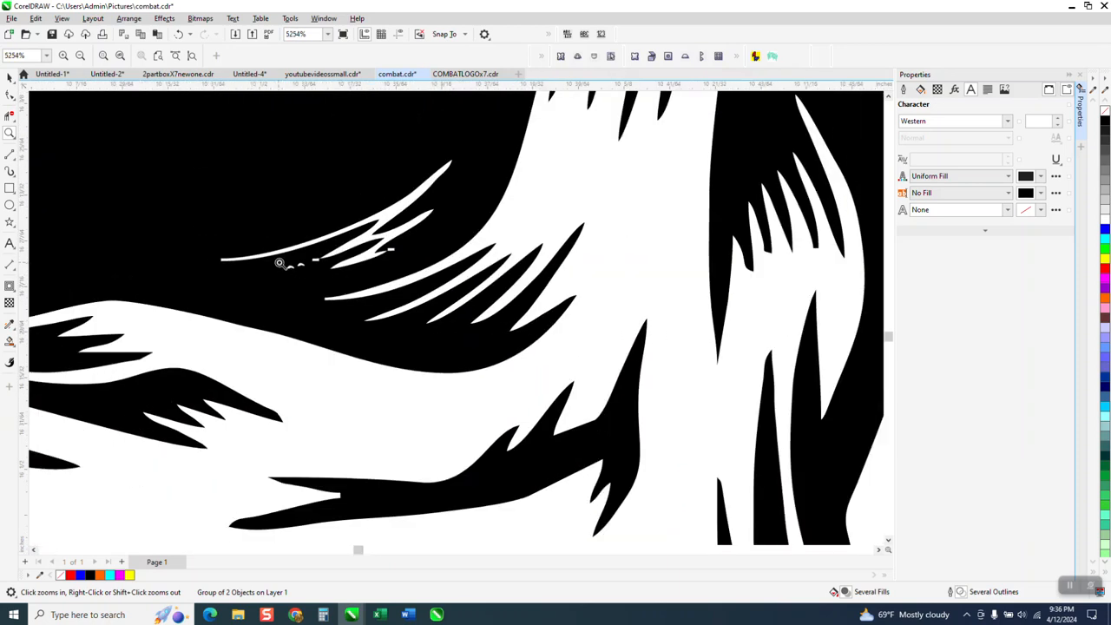
scroll(404, 255, down, 4)
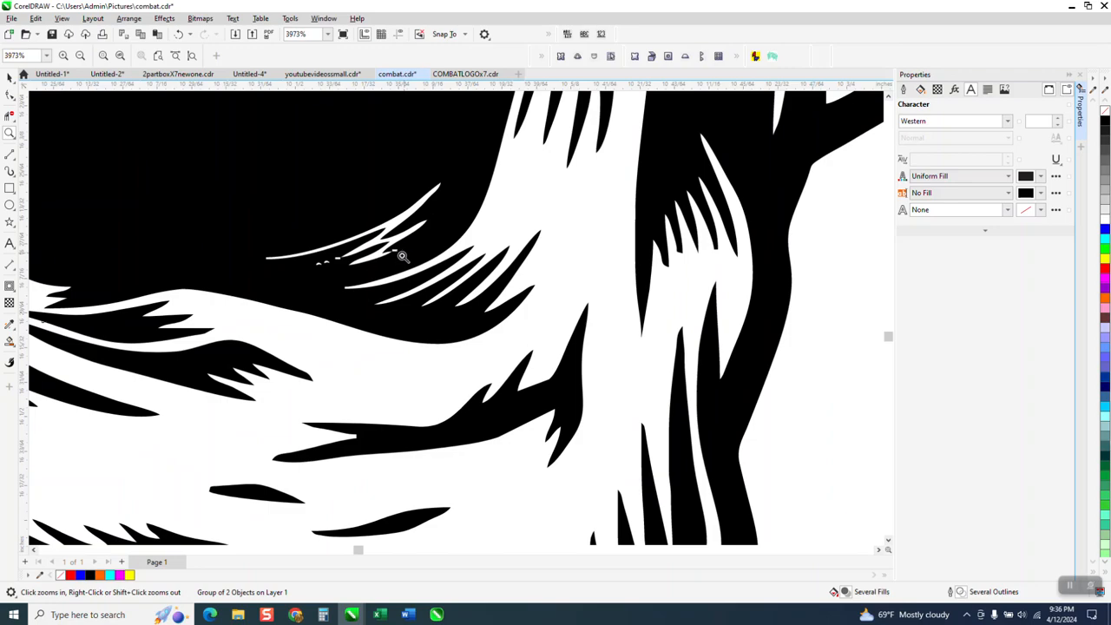
scroll(402, 258, down, 10)
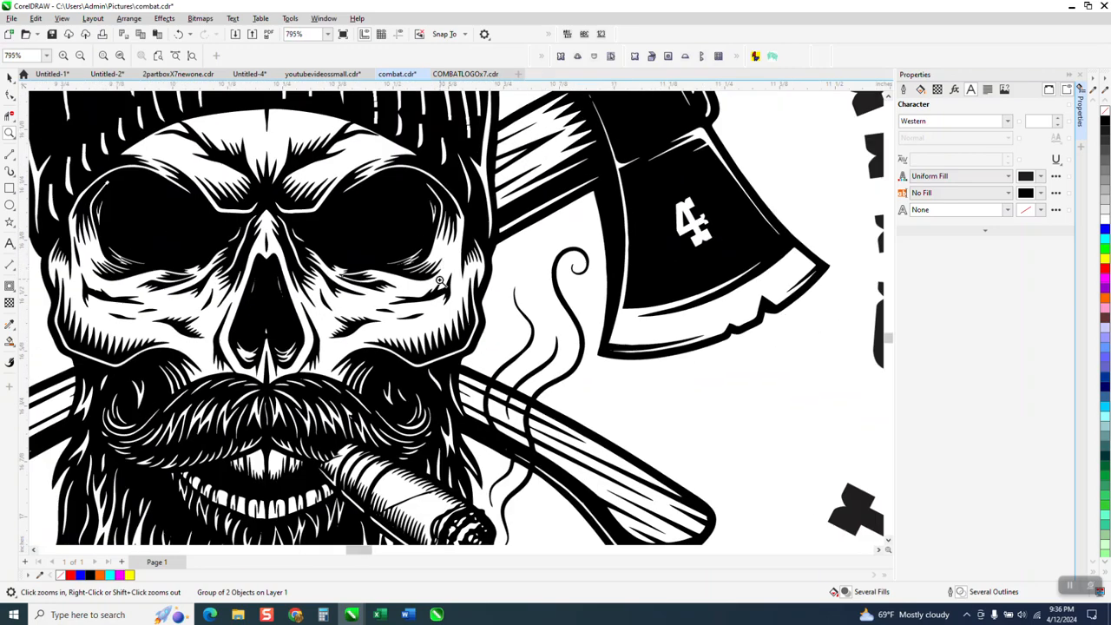
scroll(435, 281, down, 4)
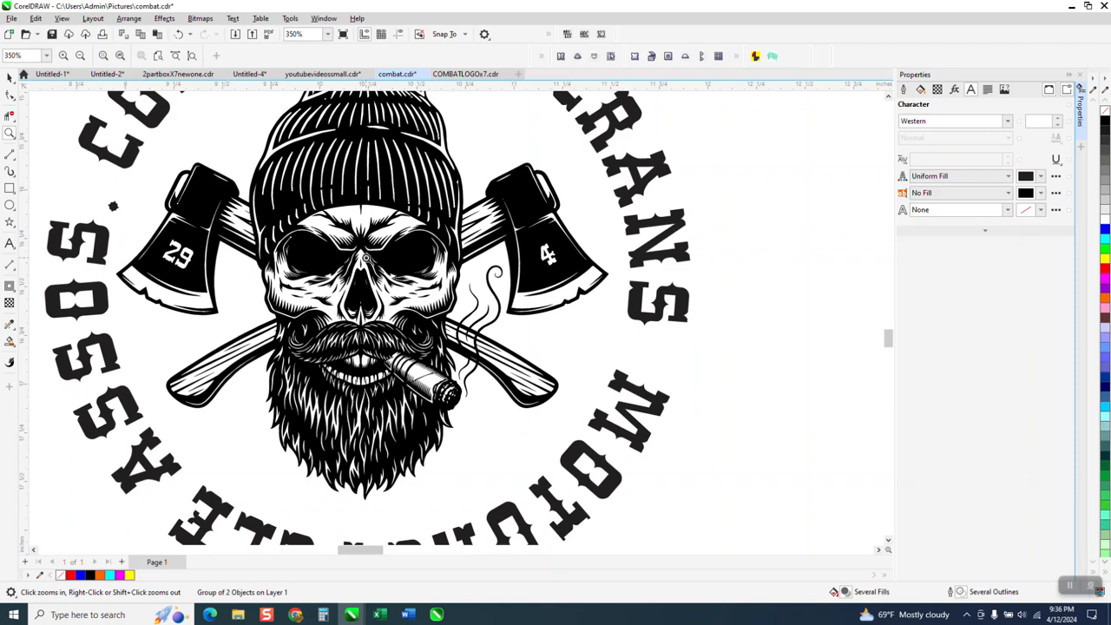
Examine the fine beard strands of the reduced logo, then review the complete skull with its circular lettering.
drag(311, 398, 429, 455)
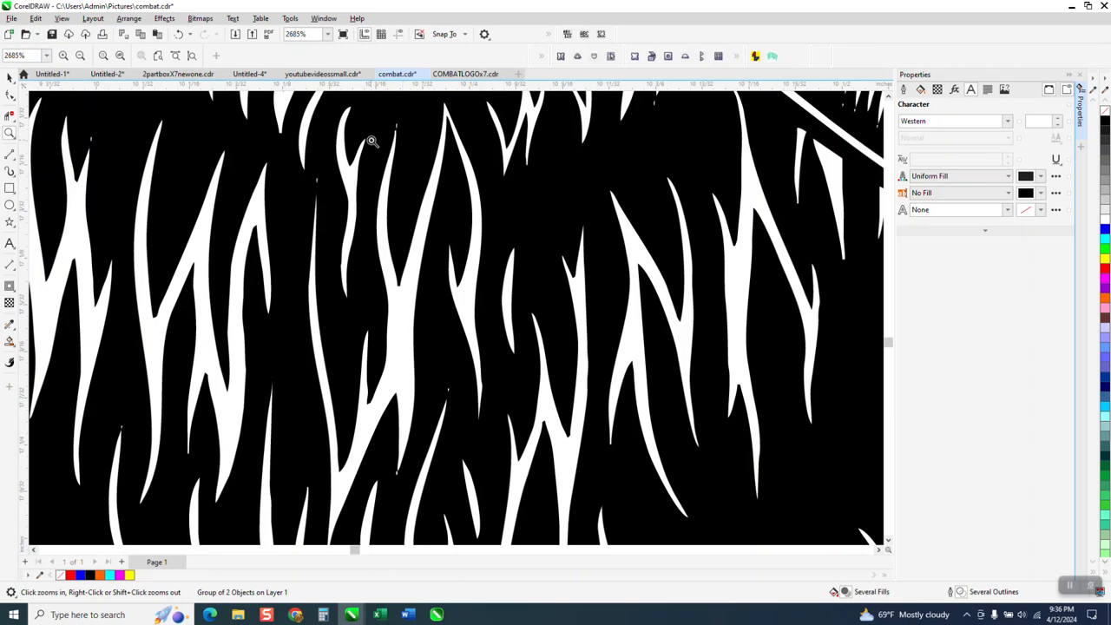
scroll(279, 341, down, 6)
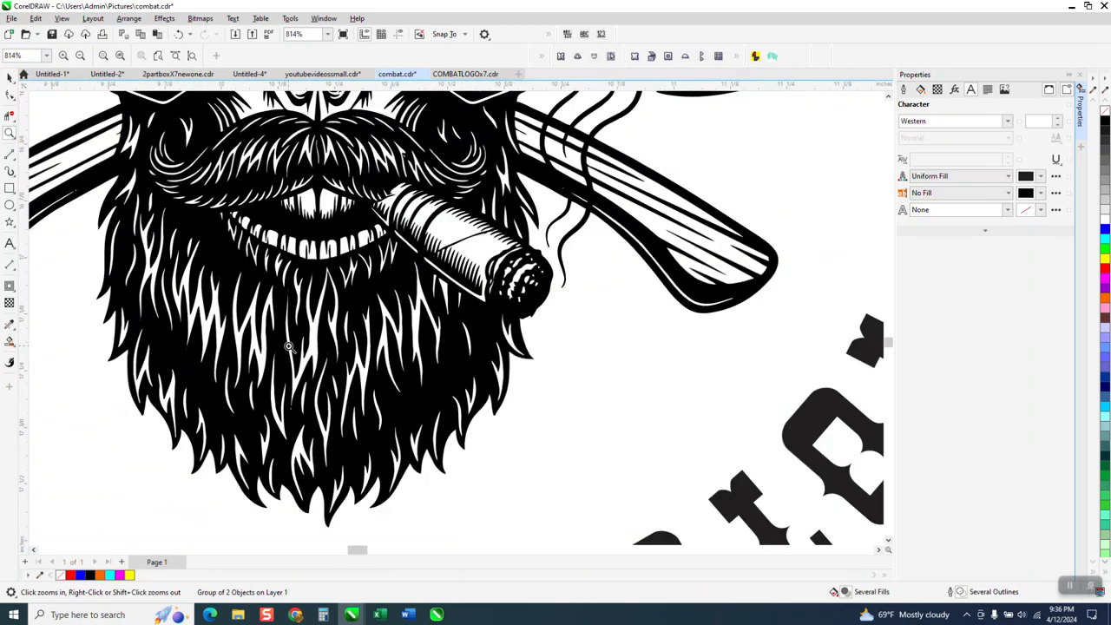
scroll(288, 345, down, 3)
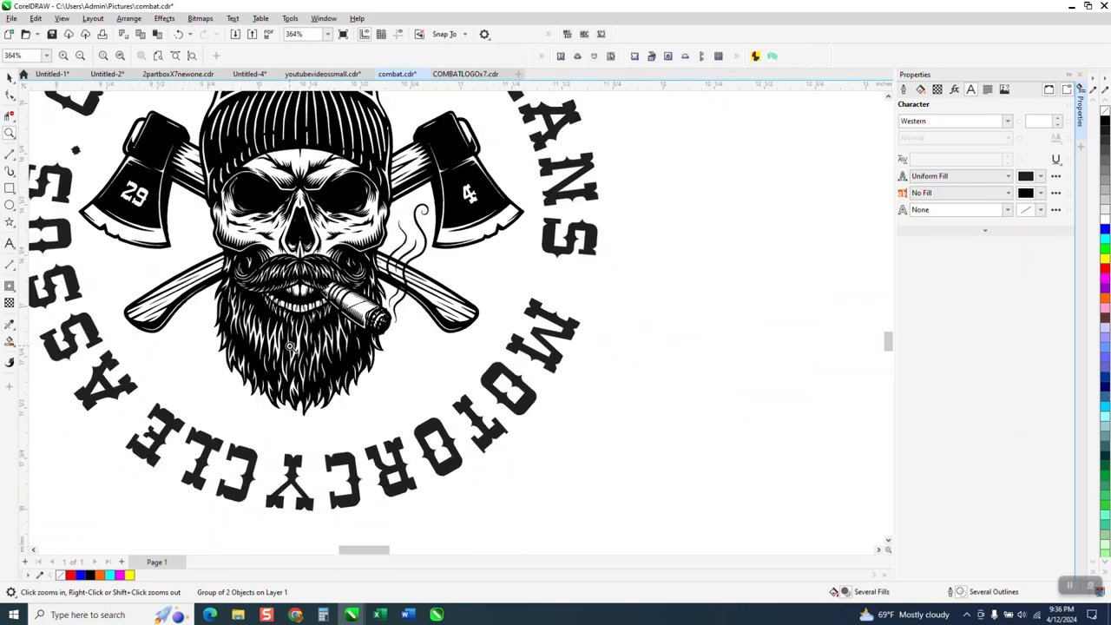
scroll(295, 350, down, 3)
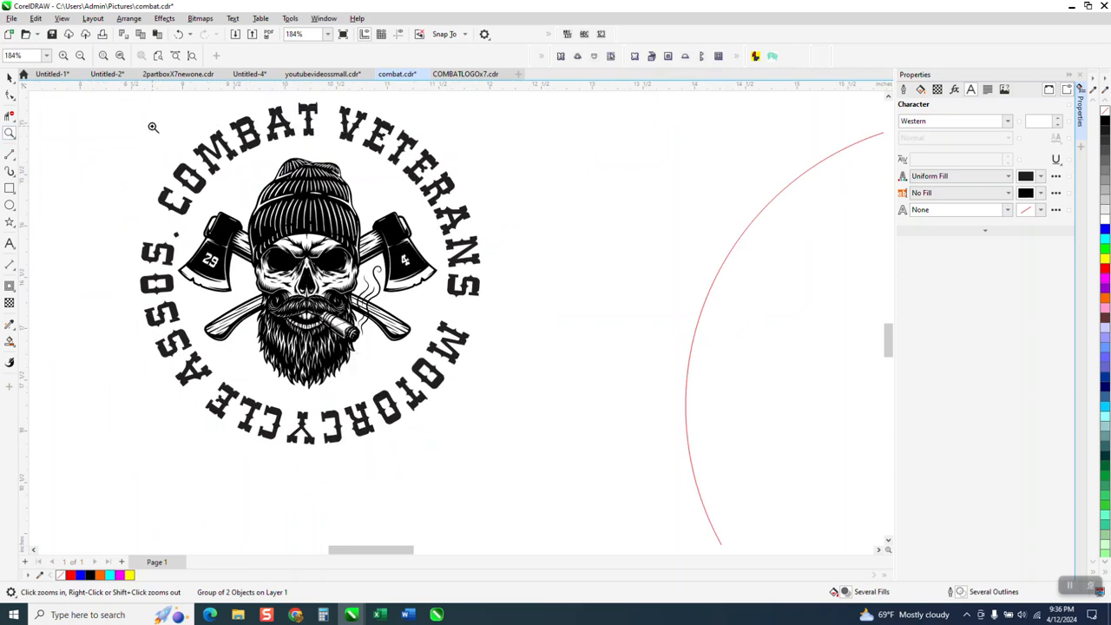
drag(104, 126, 612, 472)
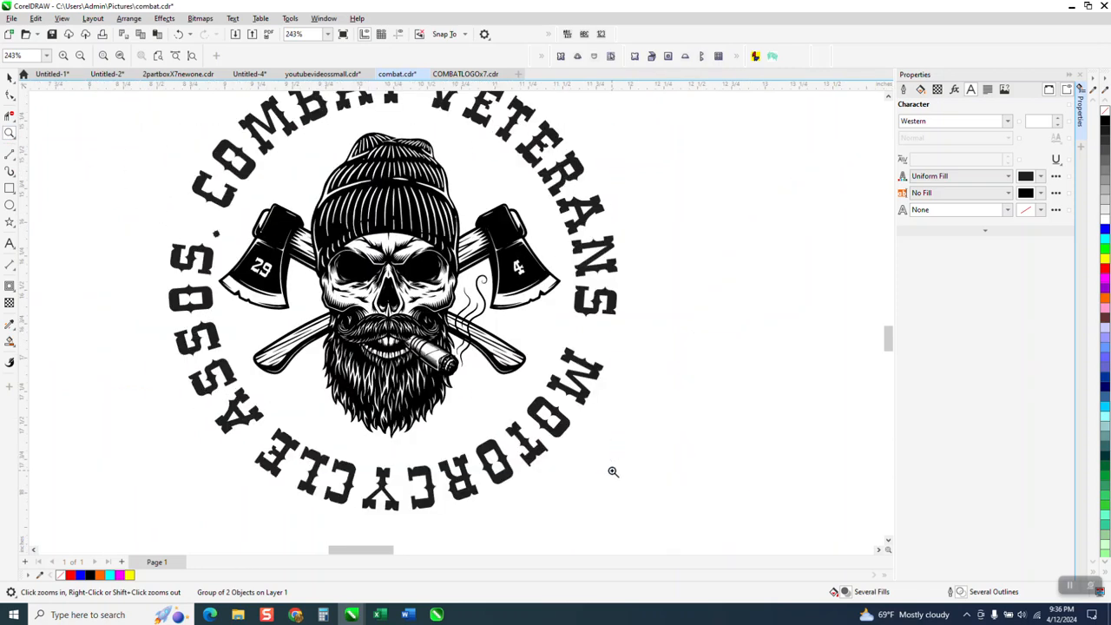
scroll(467, 457, down, 6)
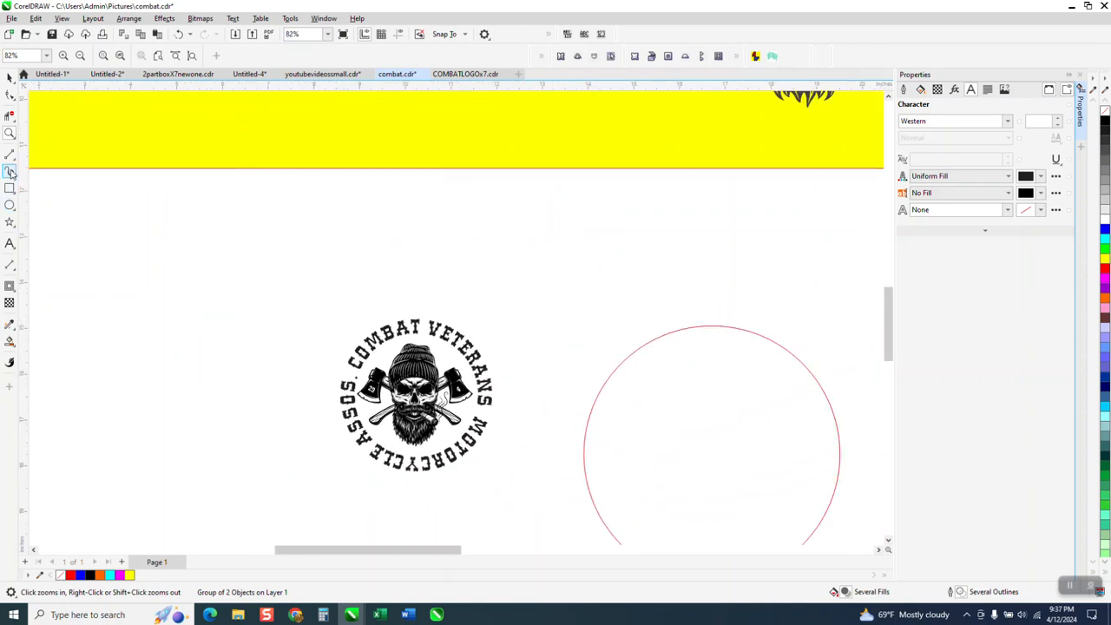
drag(330, 323, 579, 484)
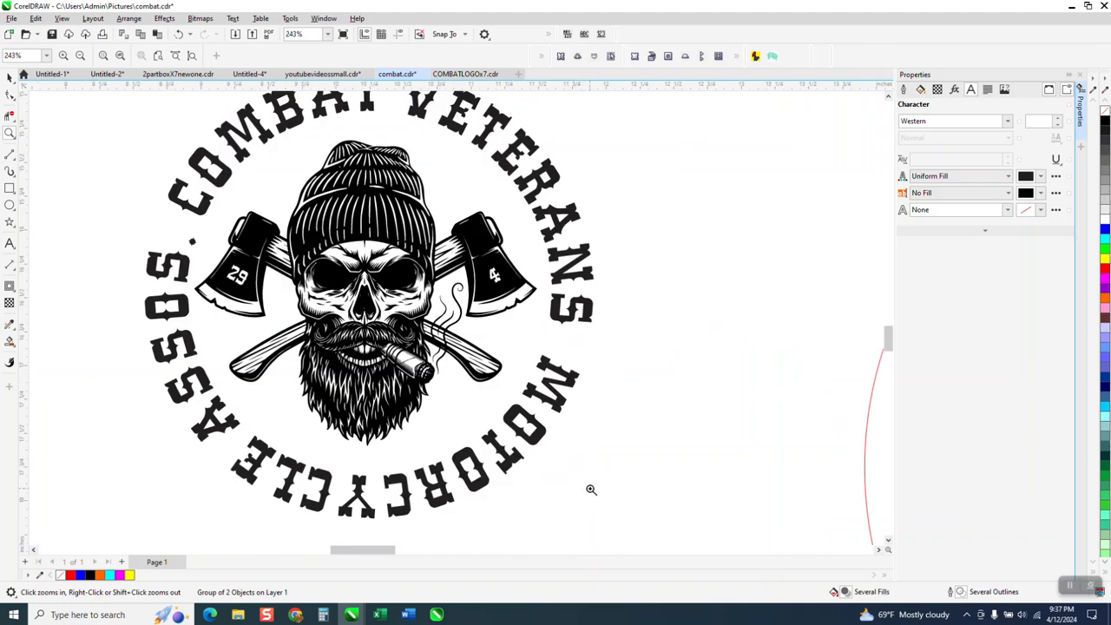
key(alt)
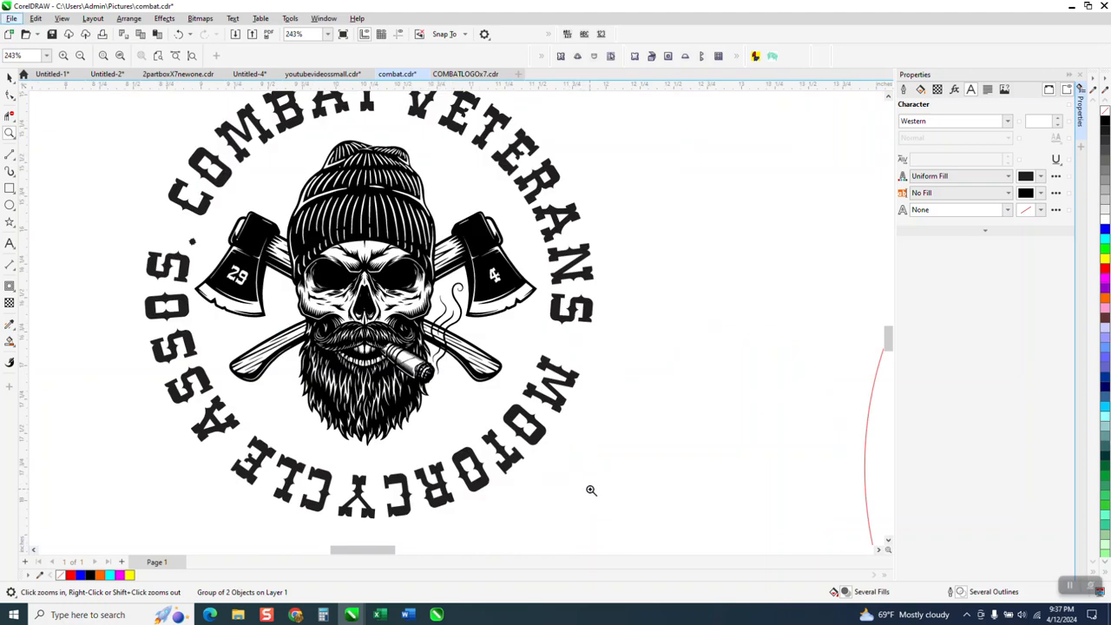